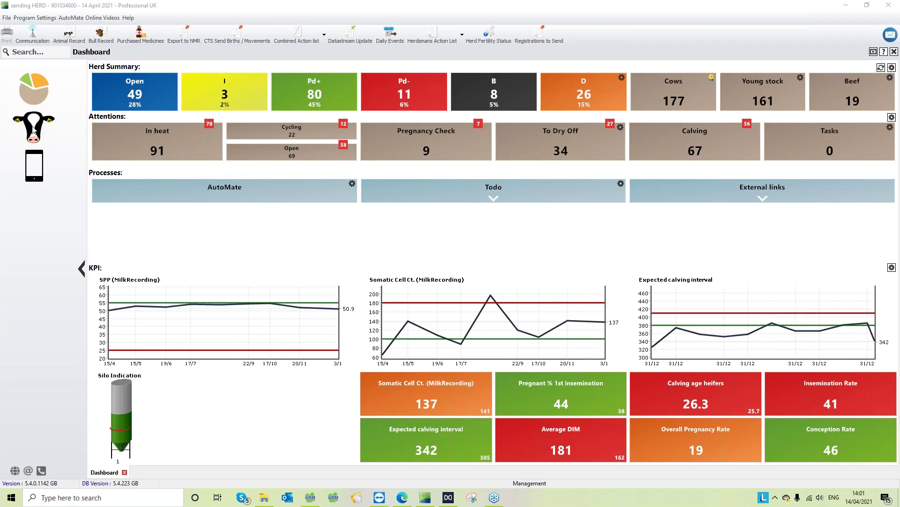
- Open the supplier list and review the receiving herd's name, herd number, CPH number and Linked Holding type
left_click(33, 131)
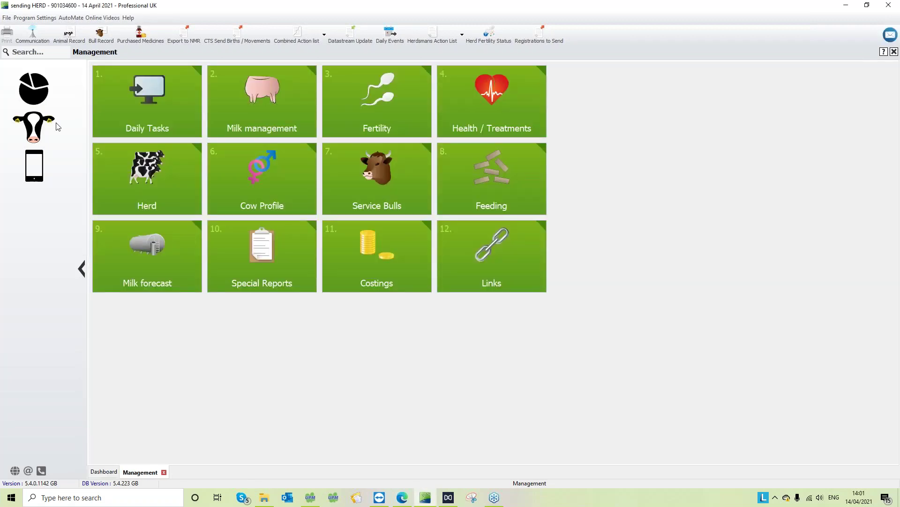
left_click(126, 119)
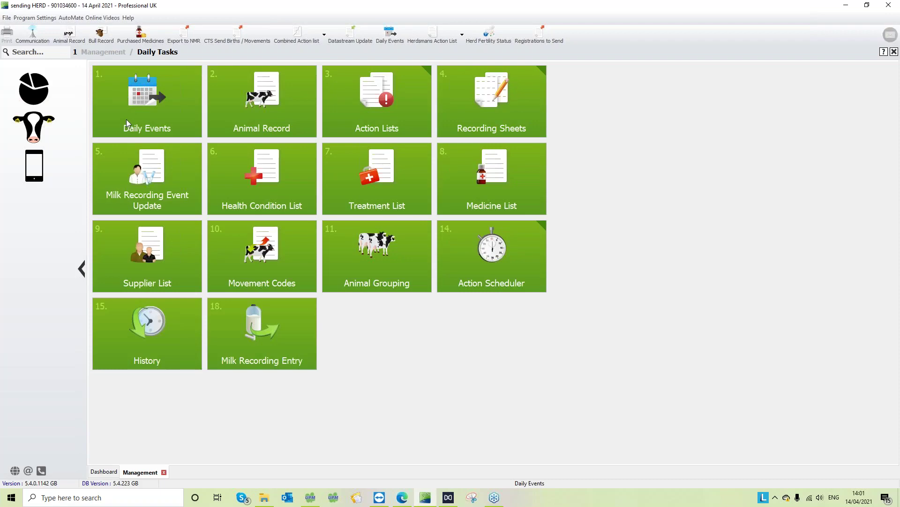
left_click(145, 260)
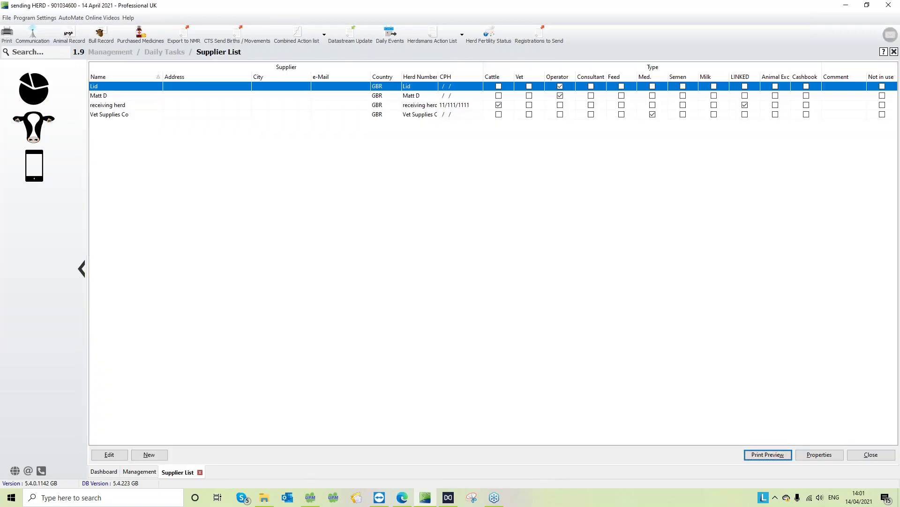
left_click(109, 106)
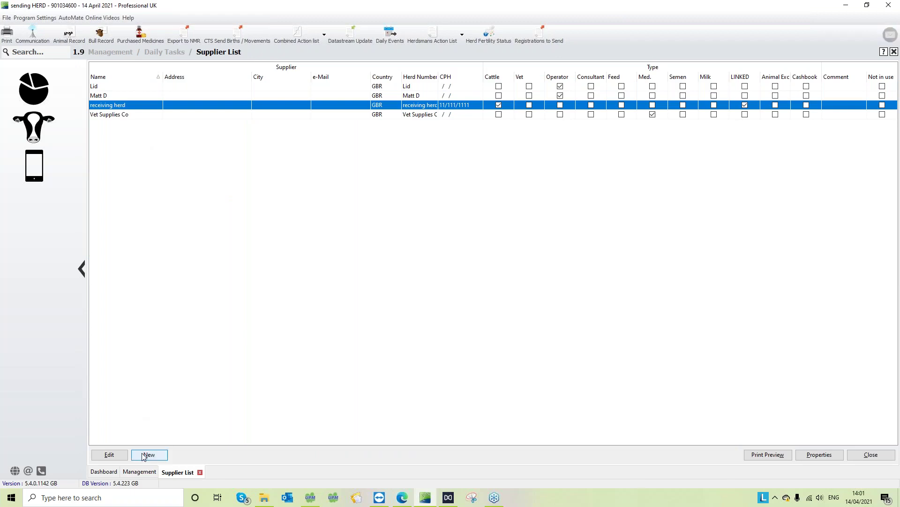
left_click(109, 454)
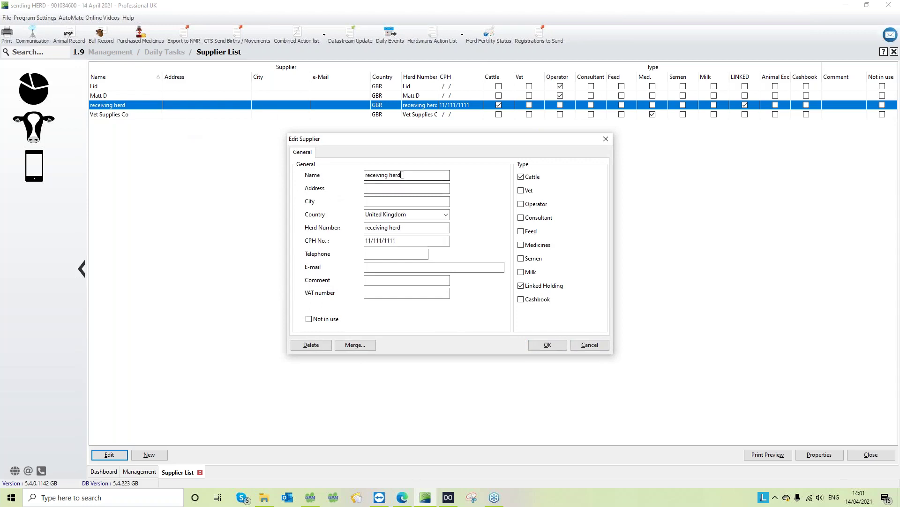
left_click_drag(402, 175, 363, 176)
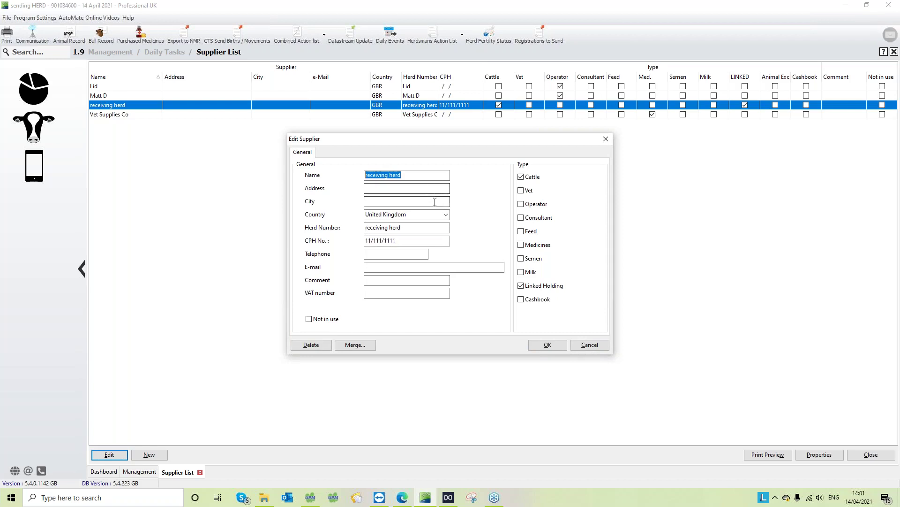
left_click_drag(401, 228, 364, 228)
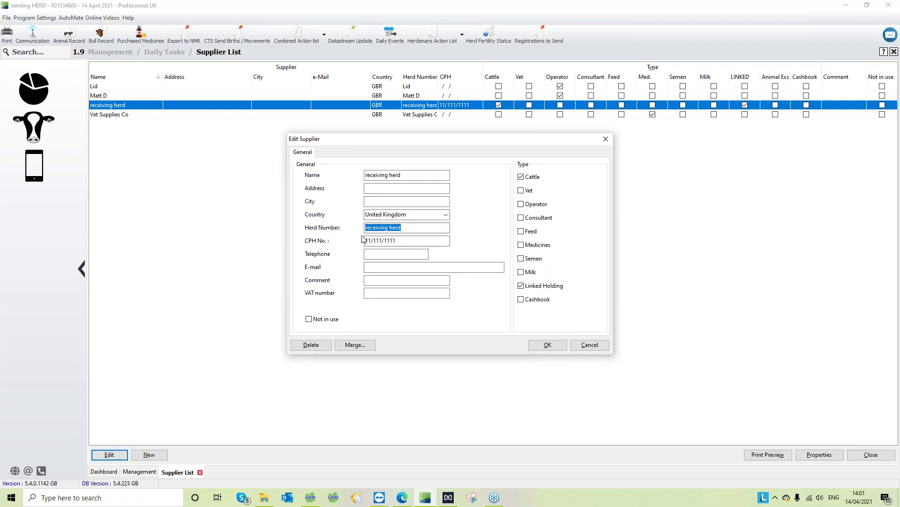
left_click(405, 242)
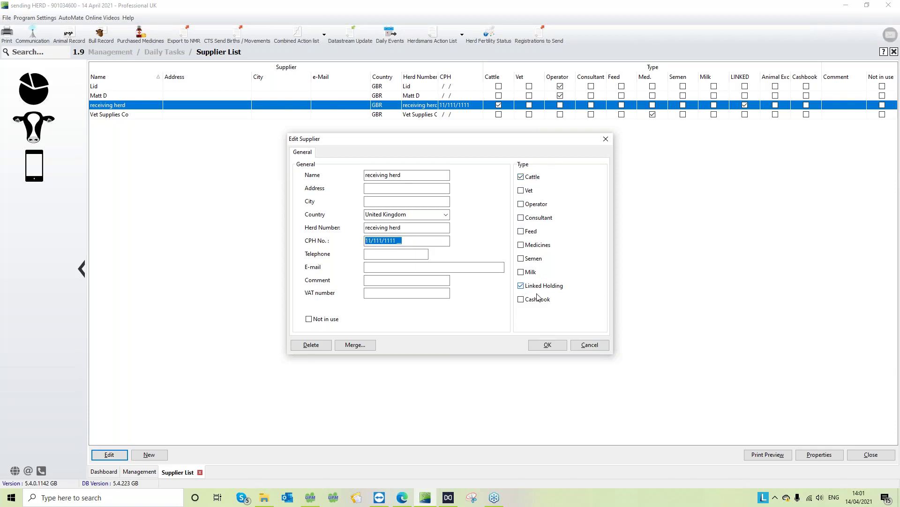
left_click(547, 346)
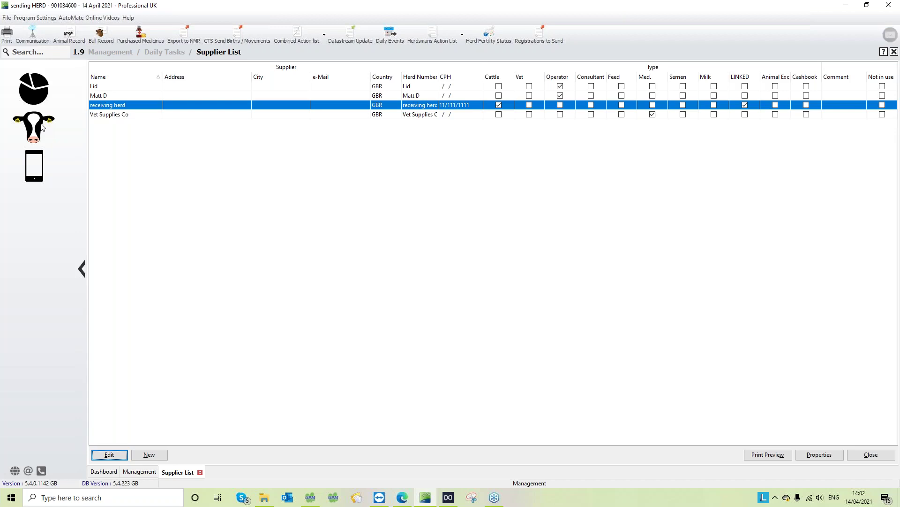
- Look up service bull 45, ELI023 MASTERFUL ET, in the bull records and check its record's editable details
left_click(42, 126)
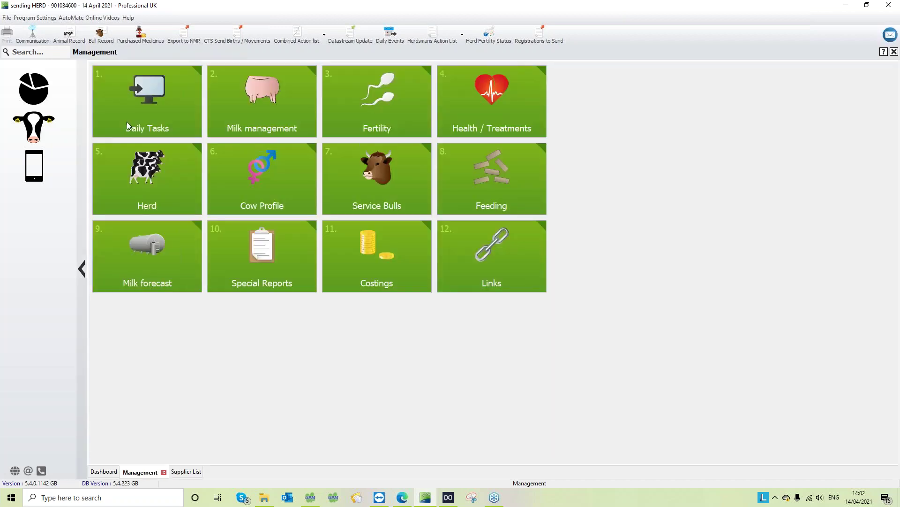
left_click(387, 192)
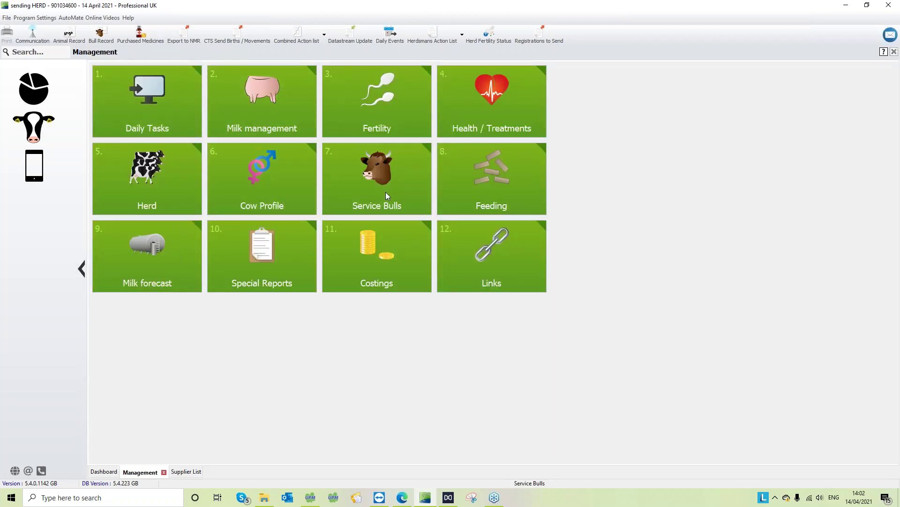
left_click(161, 89)
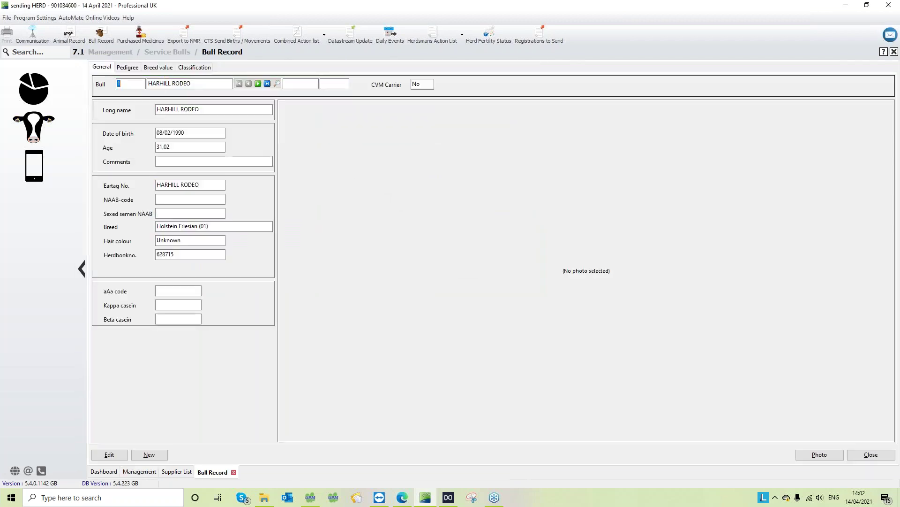
left_click(276, 84)
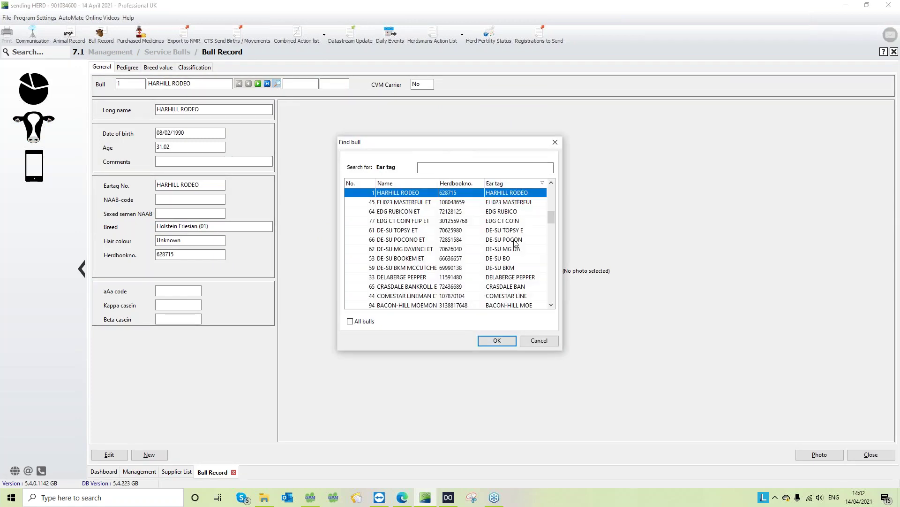
left_click(504, 204)
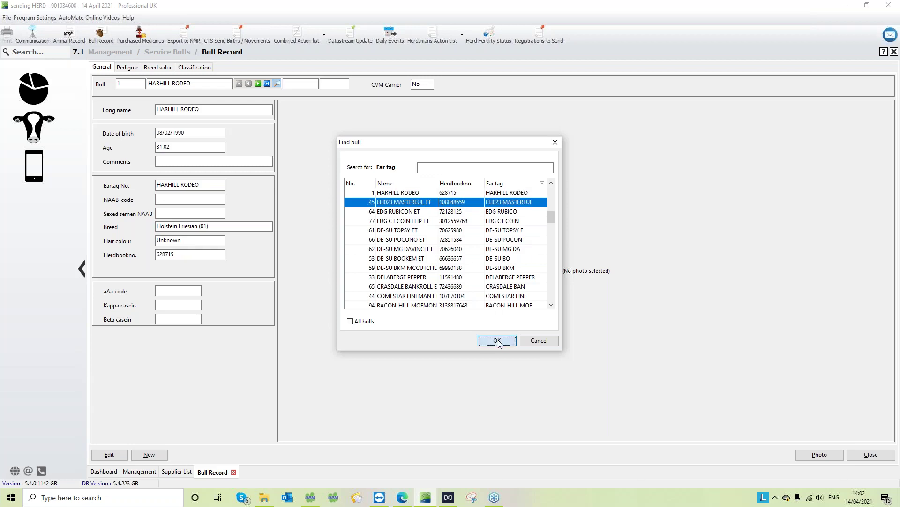
left_click(498, 341)
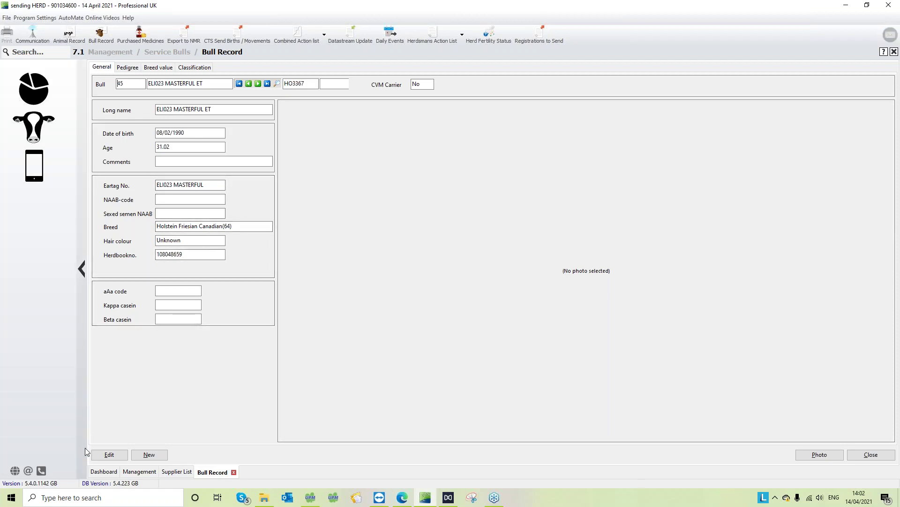
left_click(111, 455)
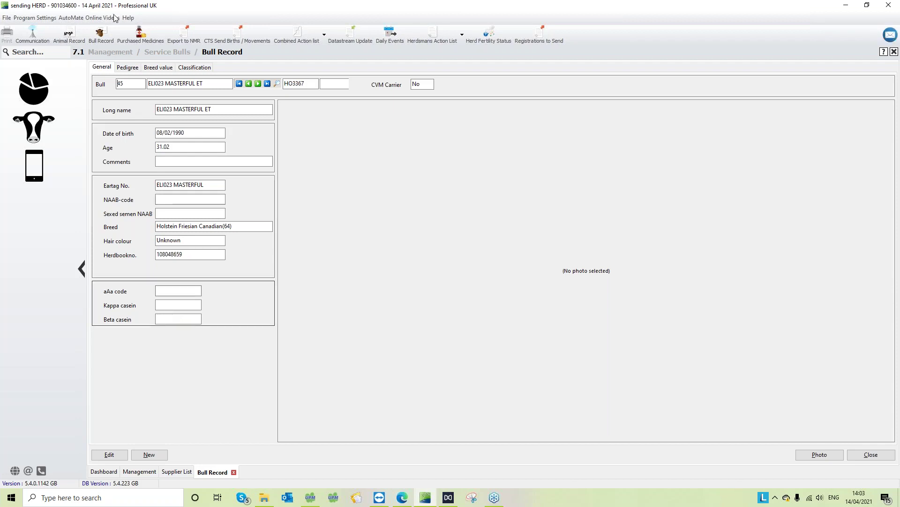
- Start a Purchase / Sale batch entry in Daily Events for a new sale of calved dairy cows
left_click(43, 125)
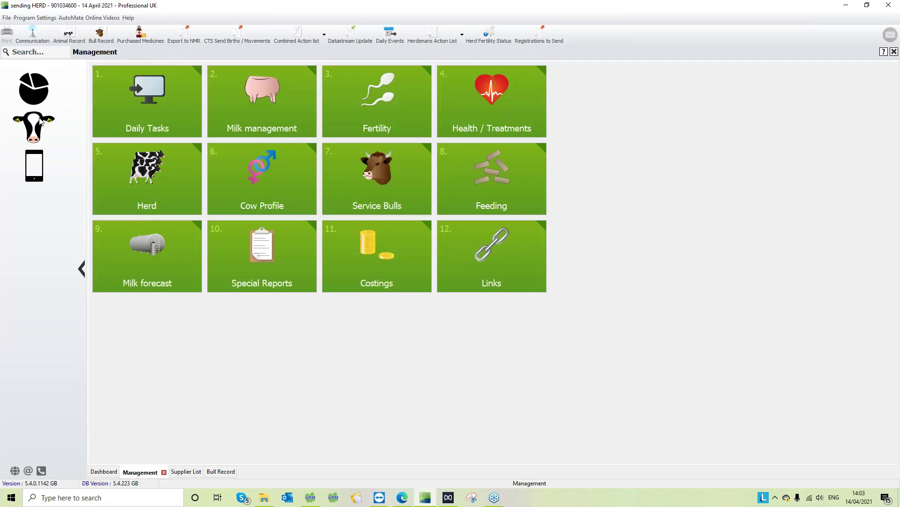
left_click(139, 109)
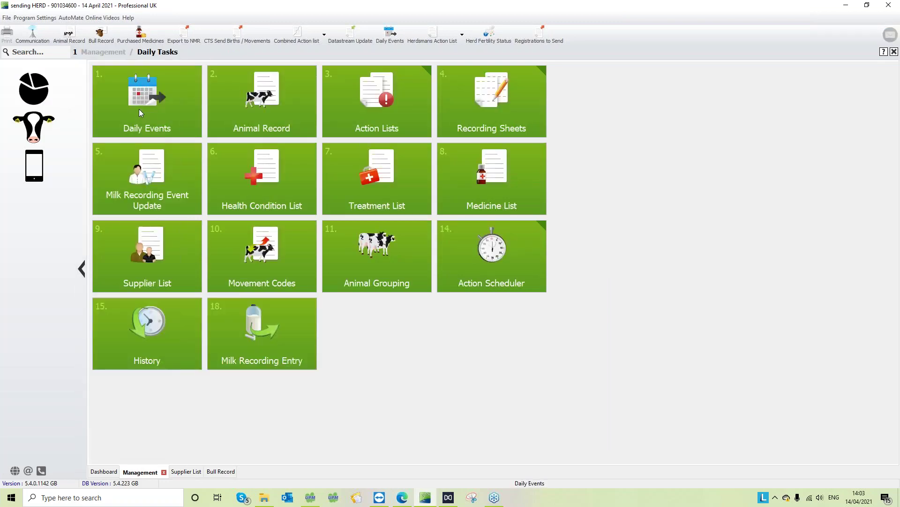
left_click(139, 111)
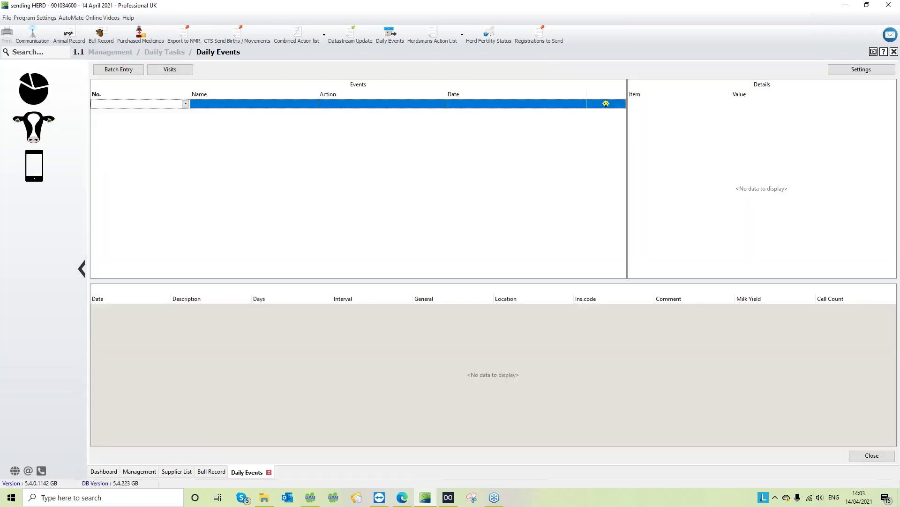
left_click(123, 73)
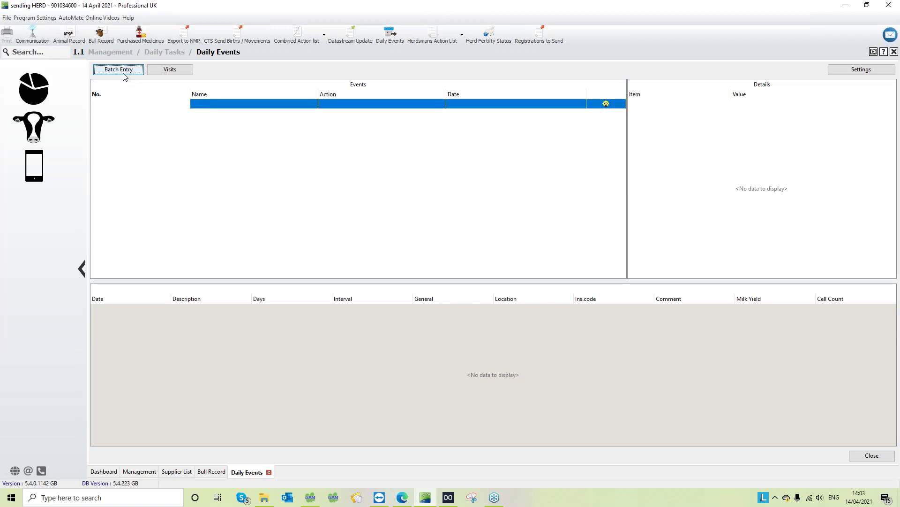
left_click(124, 75)
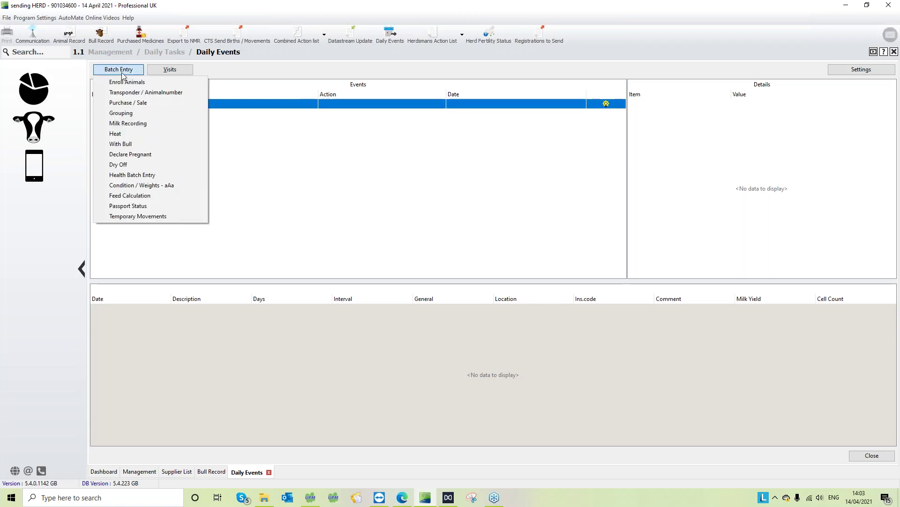
left_click(129, 102)
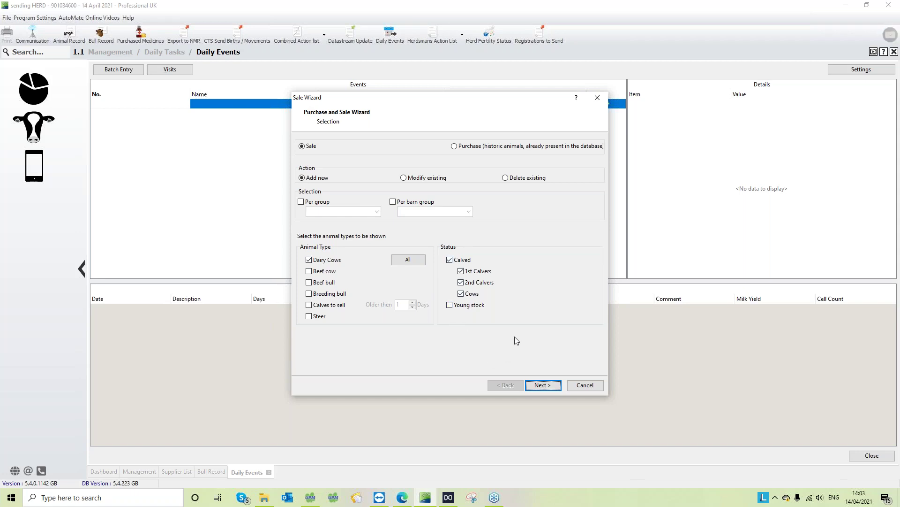
left_click(544, 385)
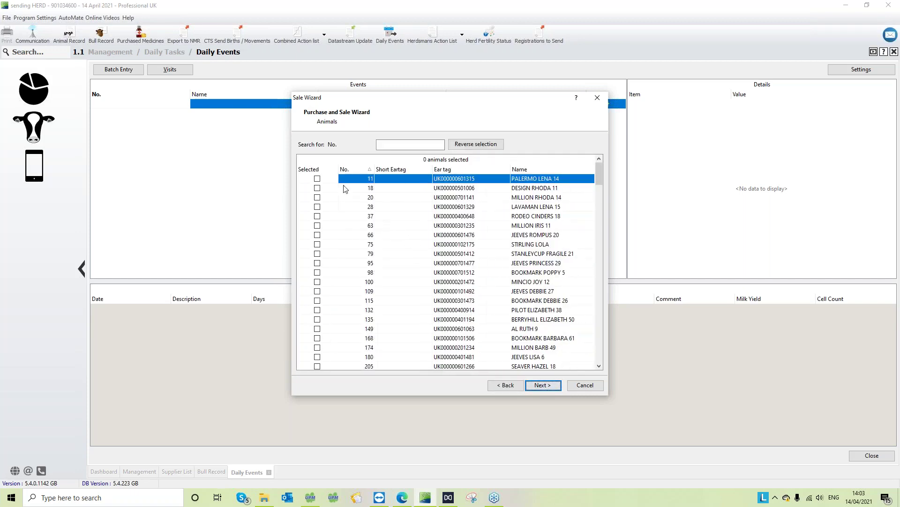
- Select animals 18, 79, 98 and 135 for the sale and continue to the sale details
left_click(318, 188)
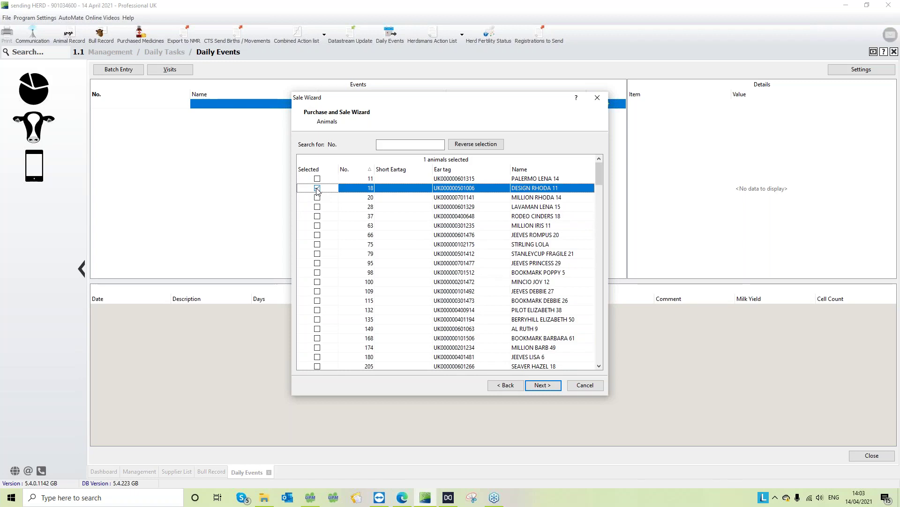
left_click(318, 254)
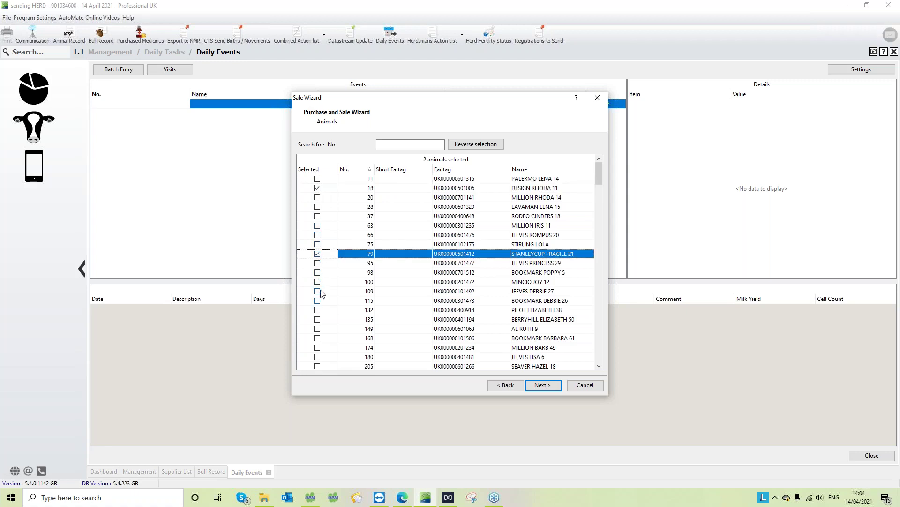
left_click(318, 273)
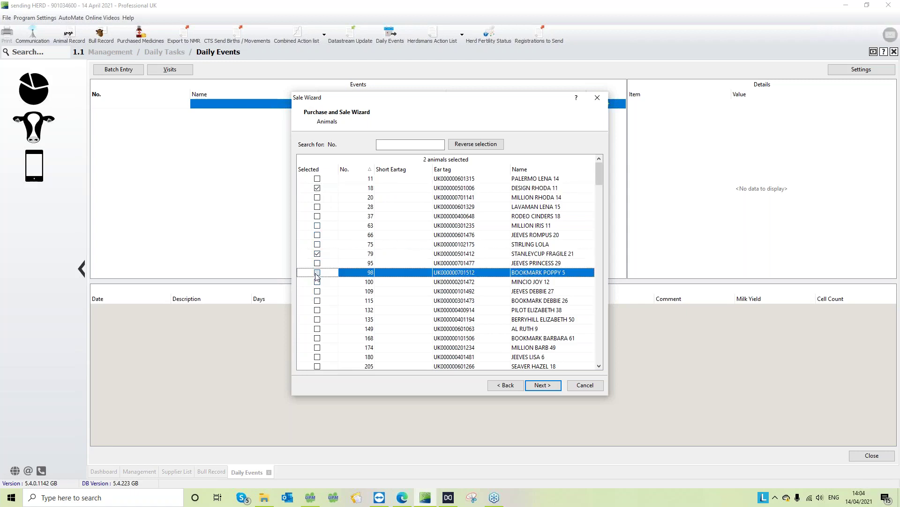
left_click(317, 319)
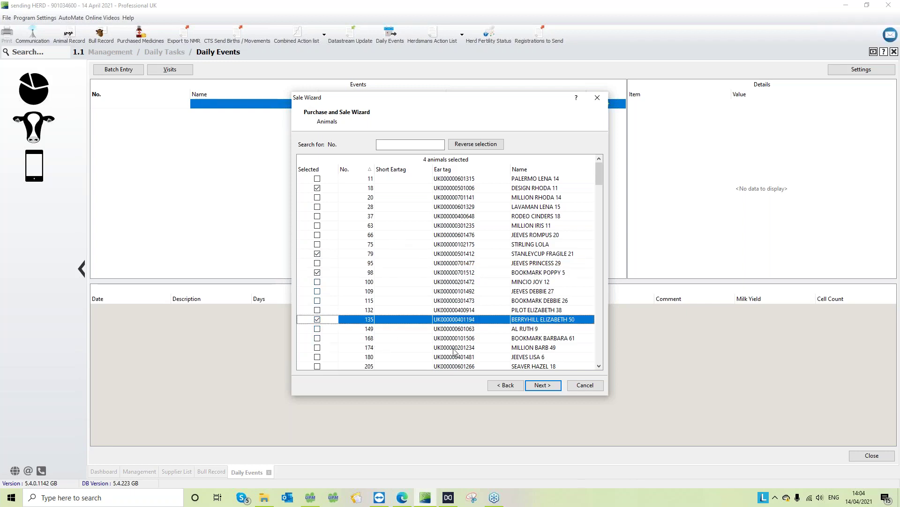
left_click(535, 385)
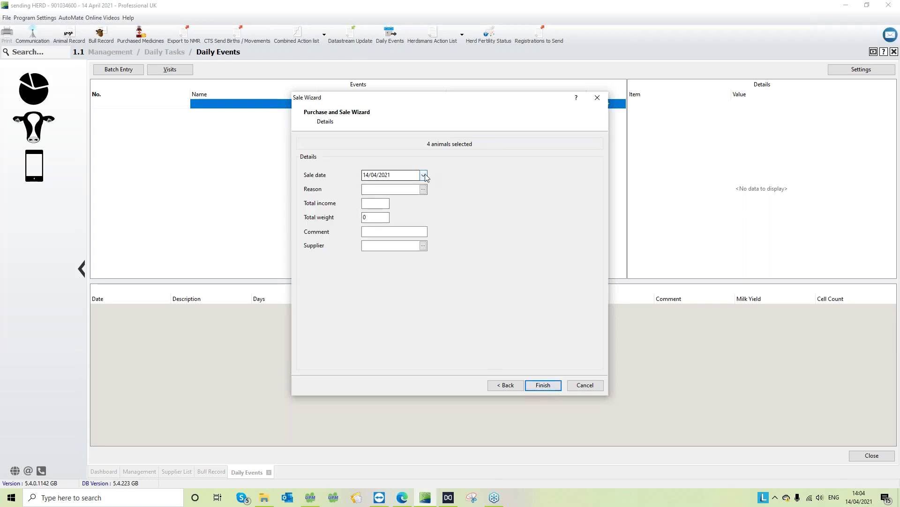
- Set the sale reason to Export and the supplier to receiving herd, and process the sales
left_click(424, 189)
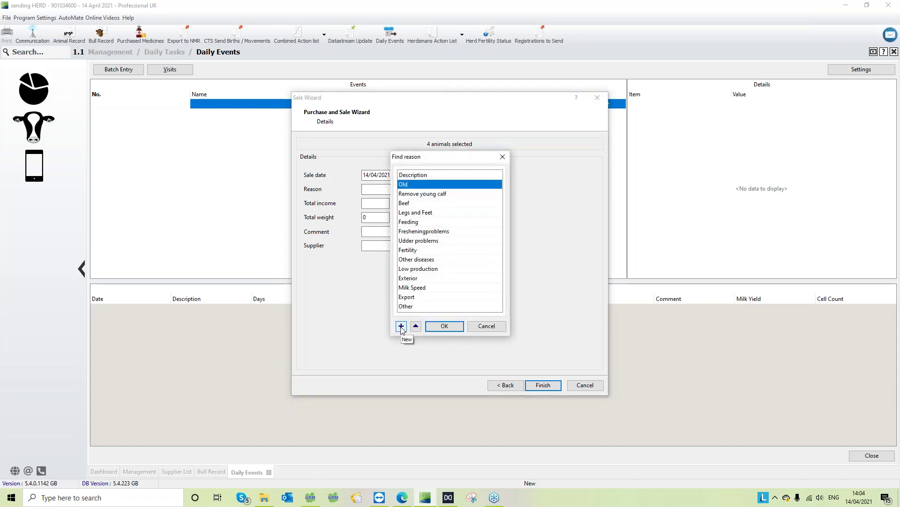
left_click(407, 297)
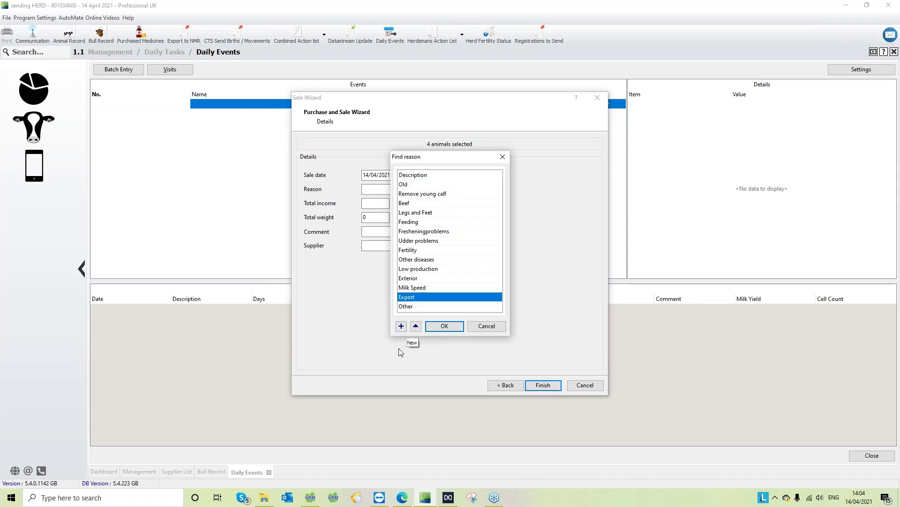
left_click(449, 327)
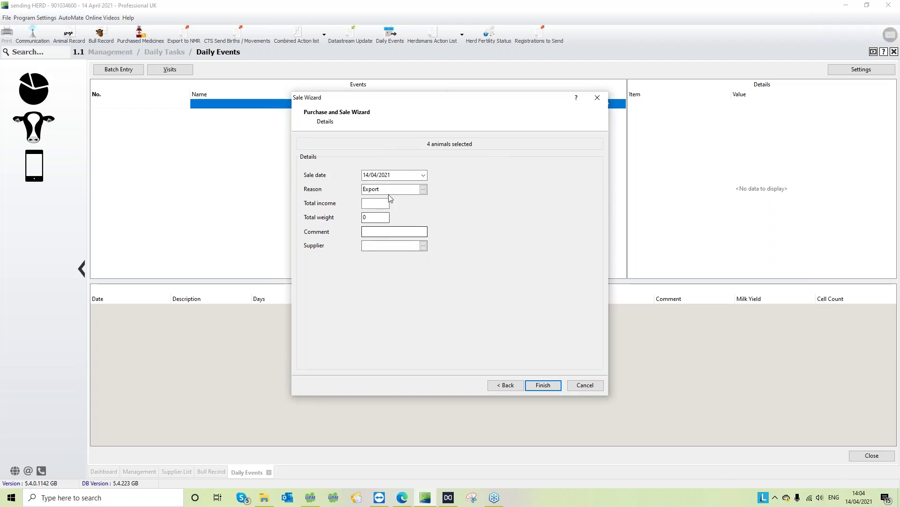
left_click(423, 245)
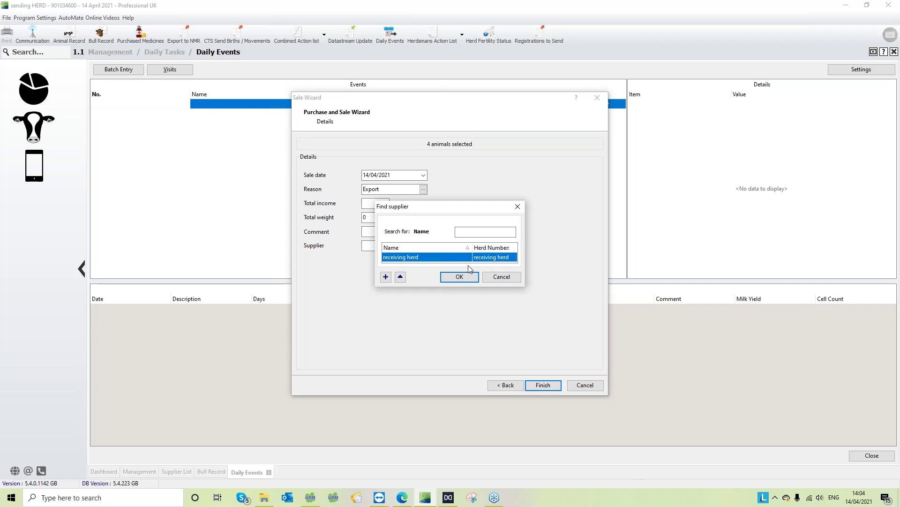
left_click(460, 277)
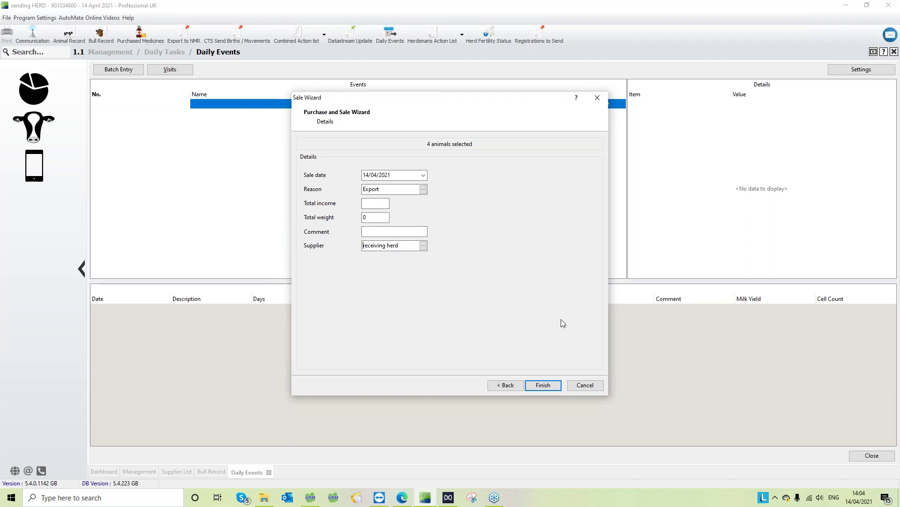
left_click(540, 385)
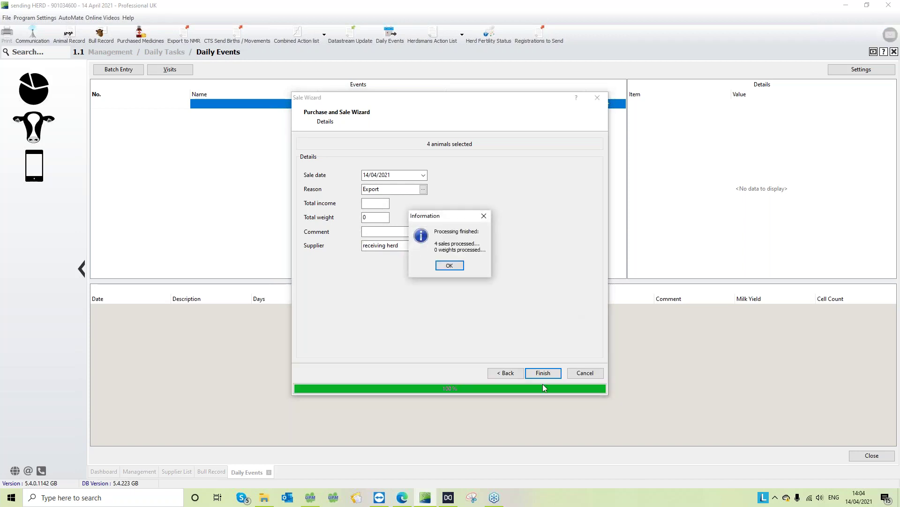
left_click(446, 267)
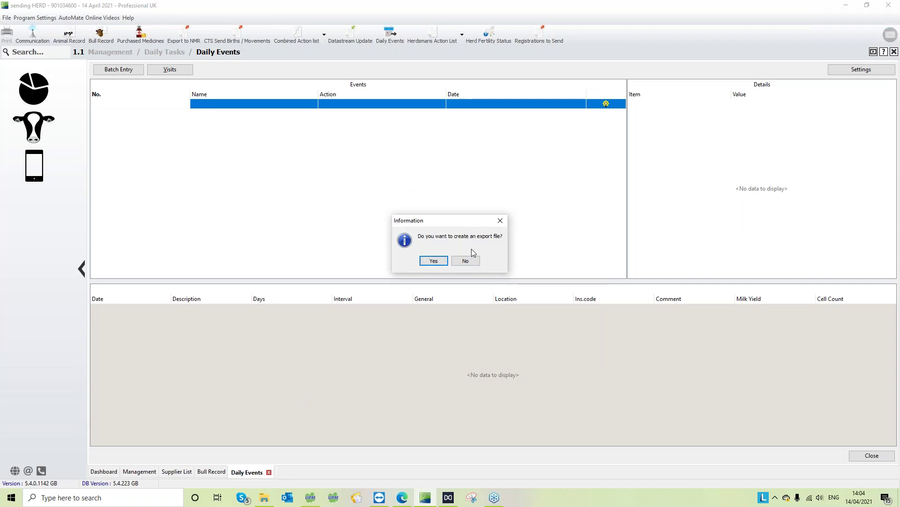
- Create the sale's export file for receiving herd, including parents and offspring, and save it in the desktop folder "animal tranfer"
left_click(432, 262)
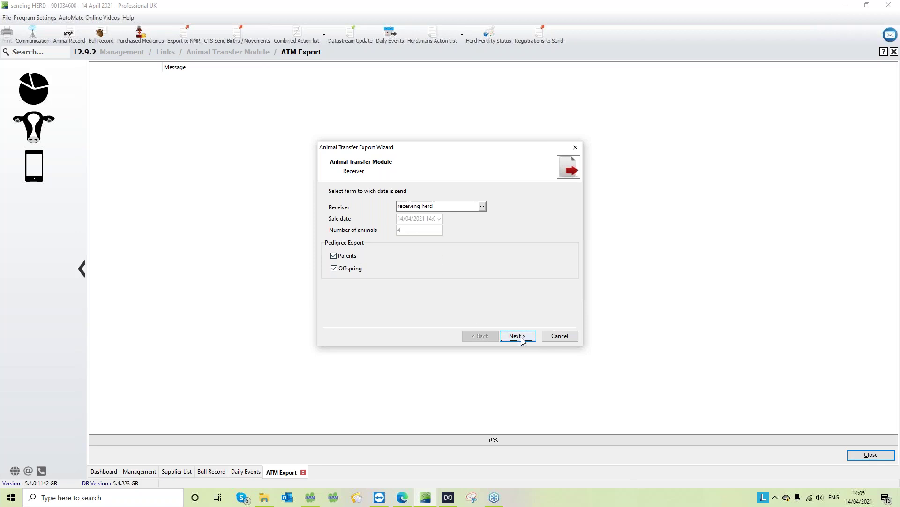
left_click(518, 336)
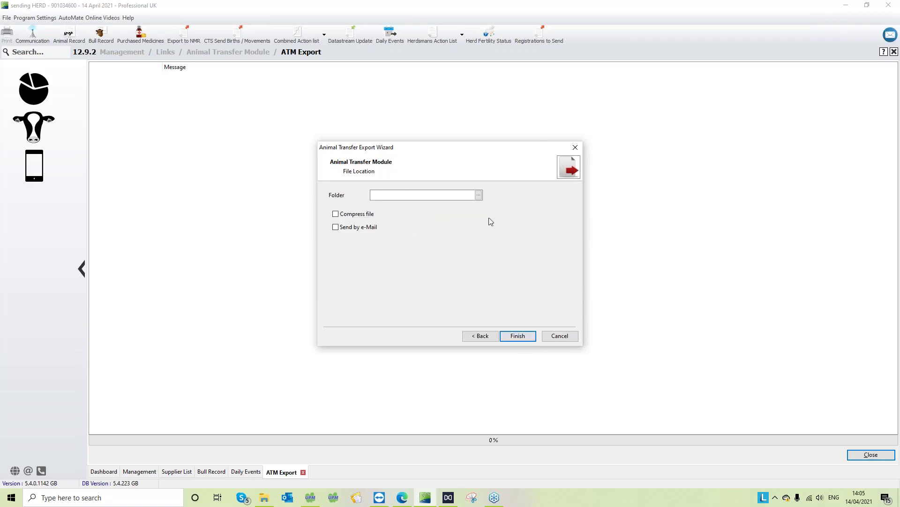
left_click(478, 194)
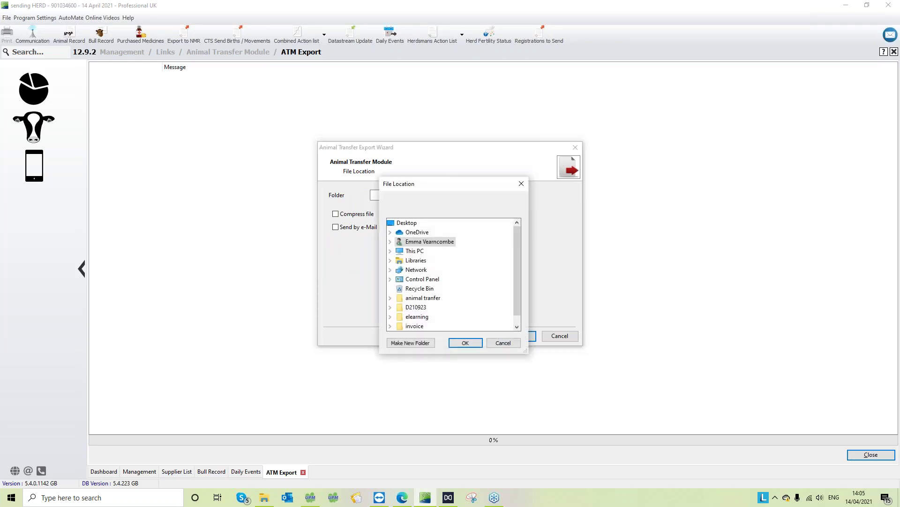
left_click(424, 298)
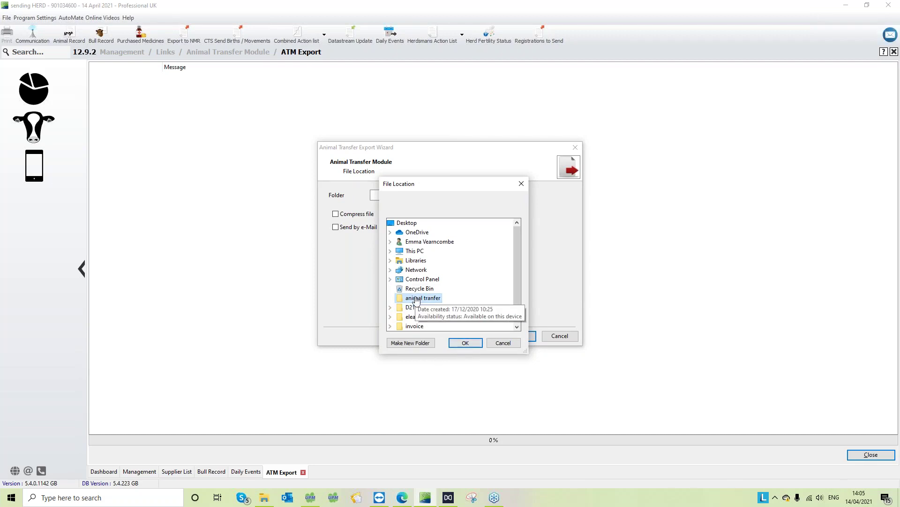
left_click(464, 343)
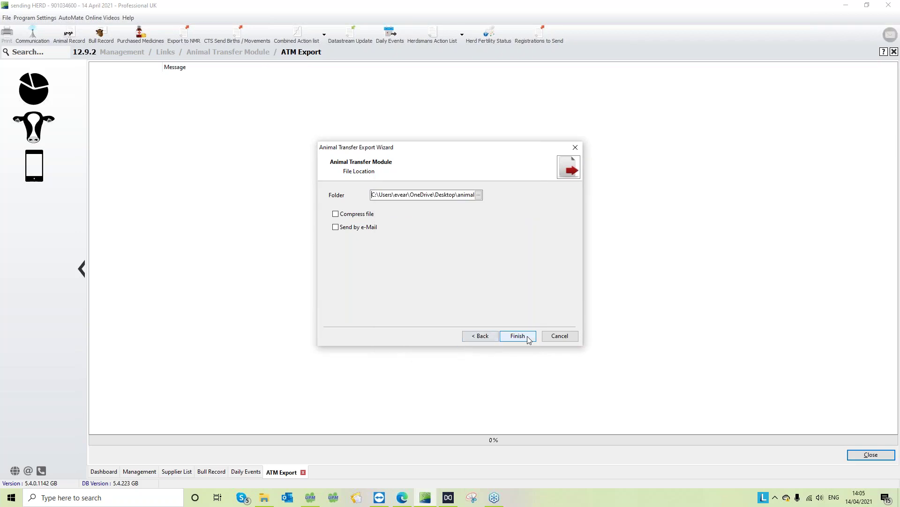
left_click(518, 335)
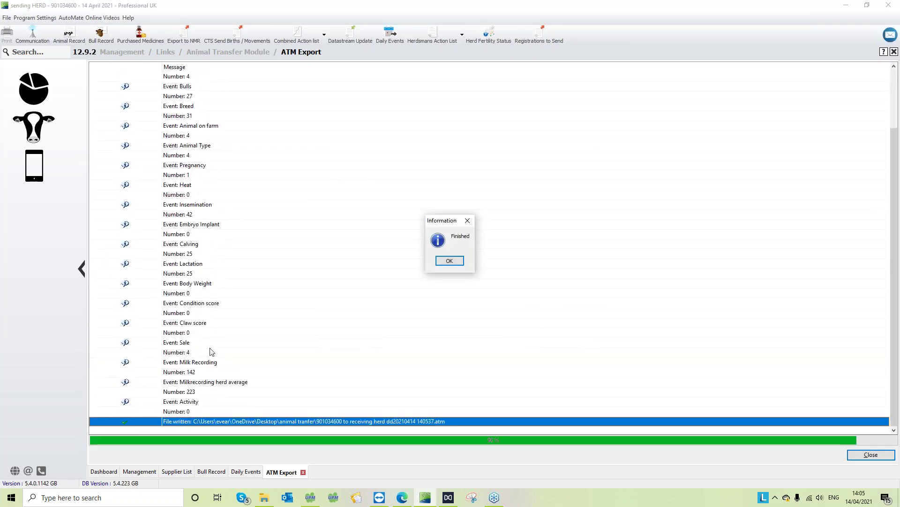
left_click(451, 262)
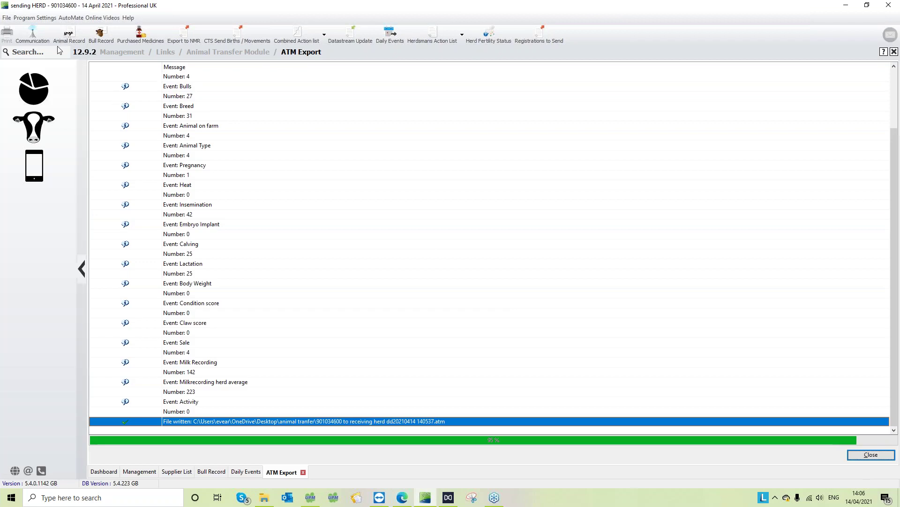
- Switch the active farm to DEMO HERD
left_click(9, 21)
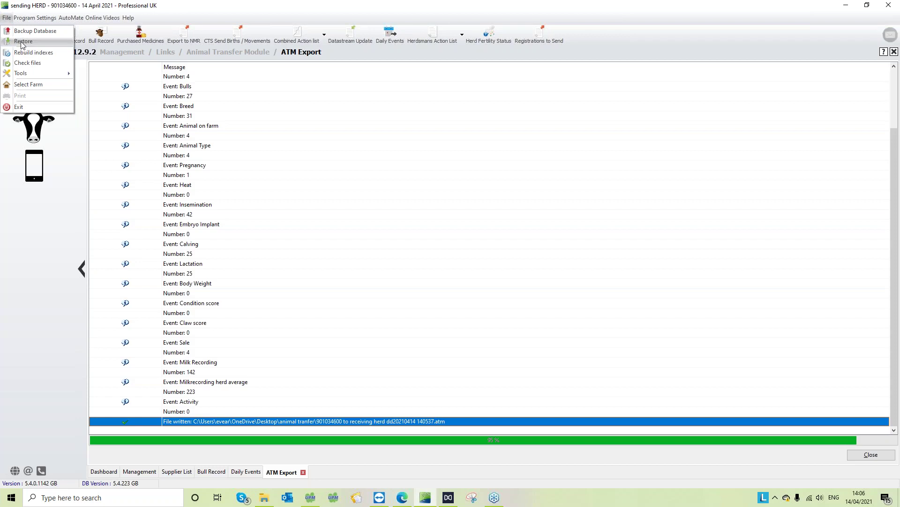
left_click(29, 84)
left_click(464, 264)
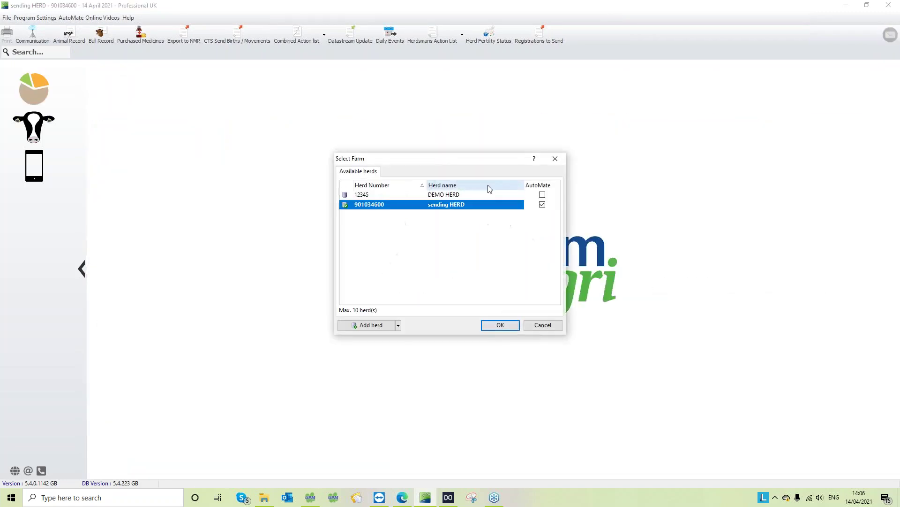
left_click(472, 194)
left_click(500, 325)
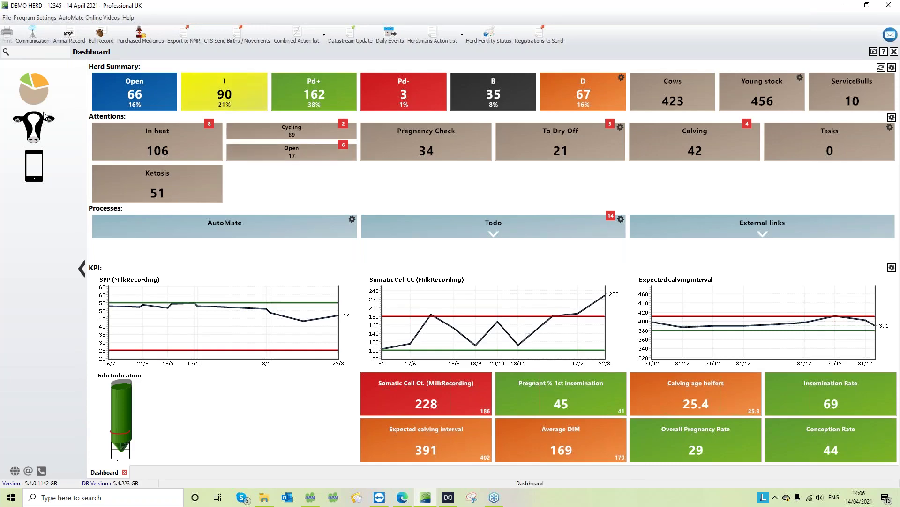
left_click(36, 129)
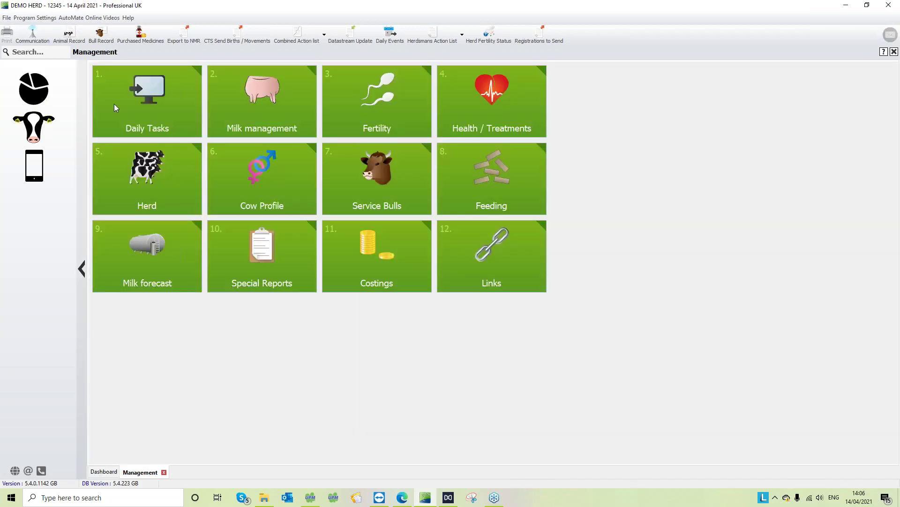
left_click(144, 89)
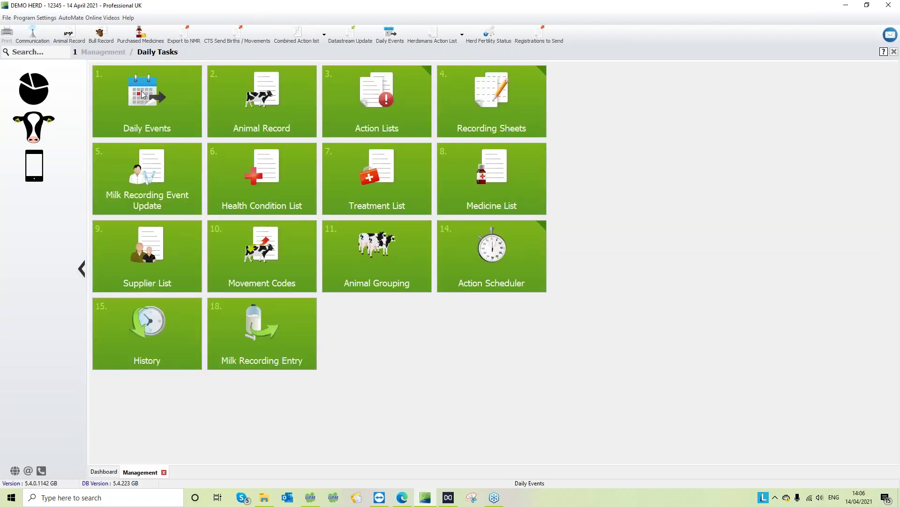
left_click(143, 93)
left_click(127, 72)
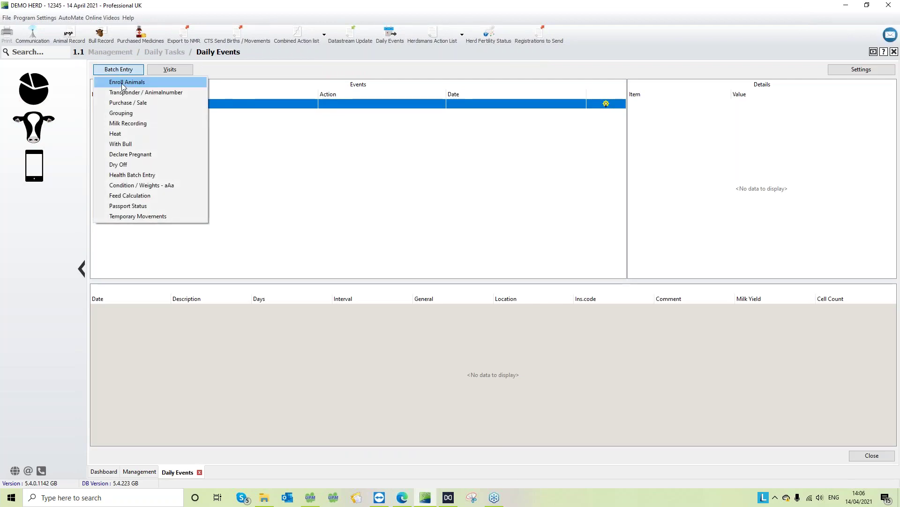
- Start an ATM Import of the transfer file addressed to receiving herd, using original animal numbers and matching by Eartag or Name
left_click(31, 127)
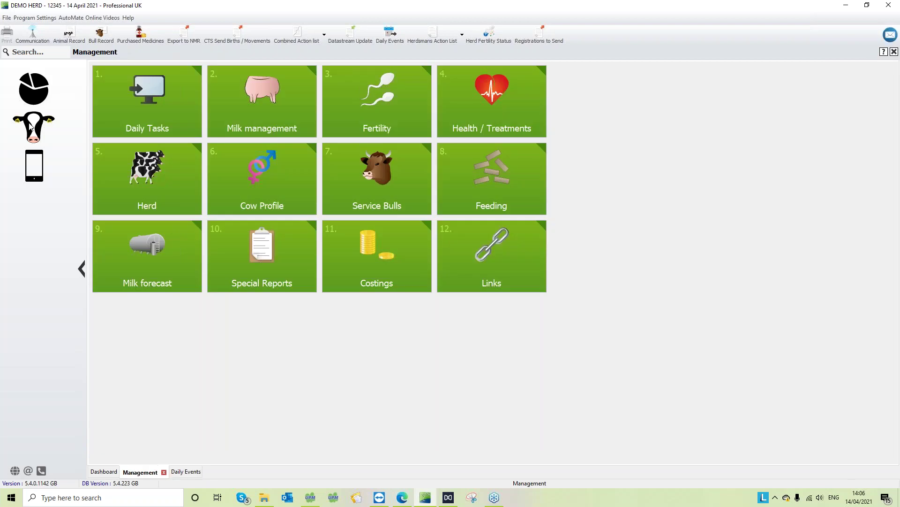
left_click(492, 275)
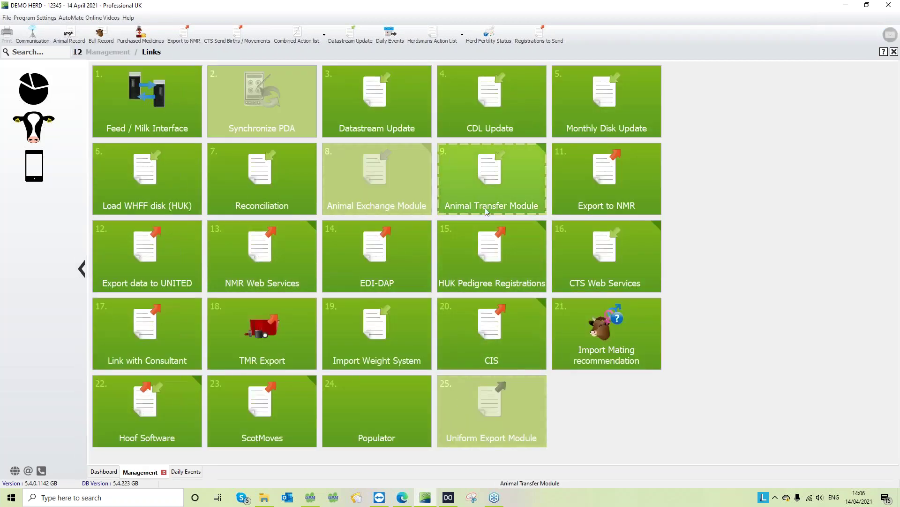
left_click(496, 171)
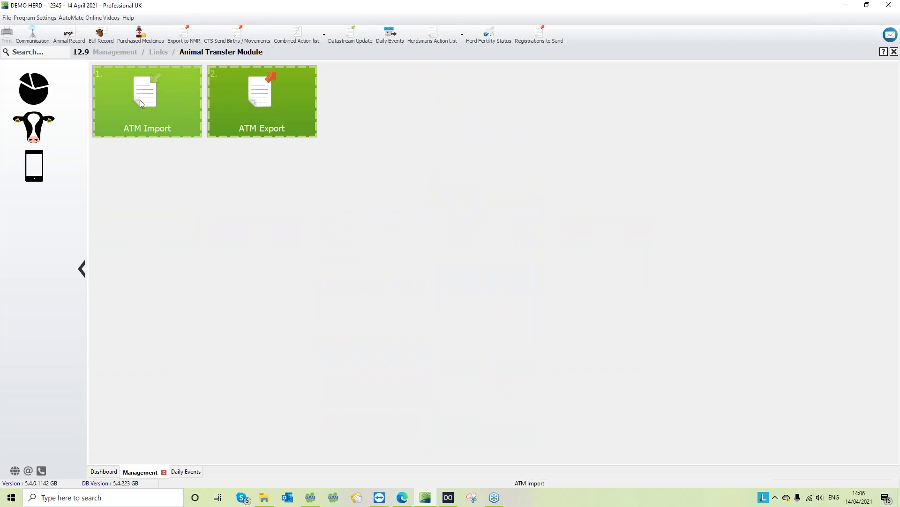
left_click(140, 100)
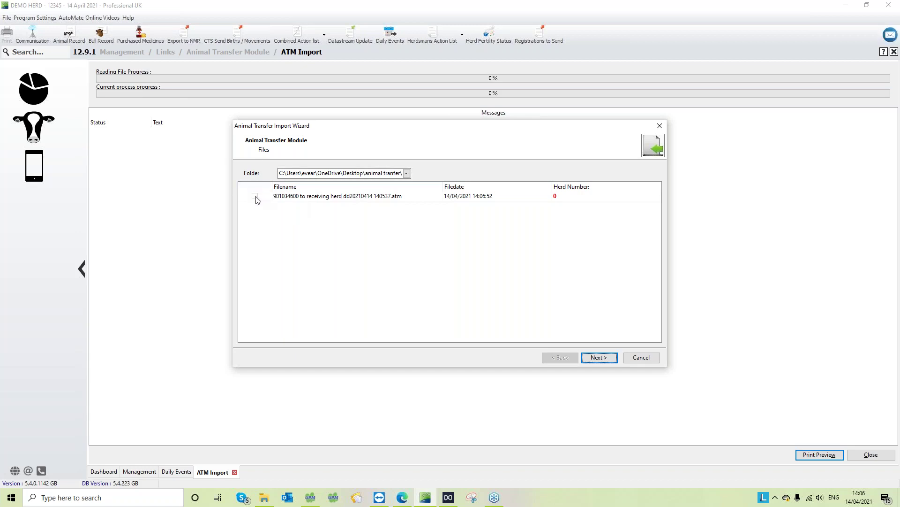
left_click(255, 197)
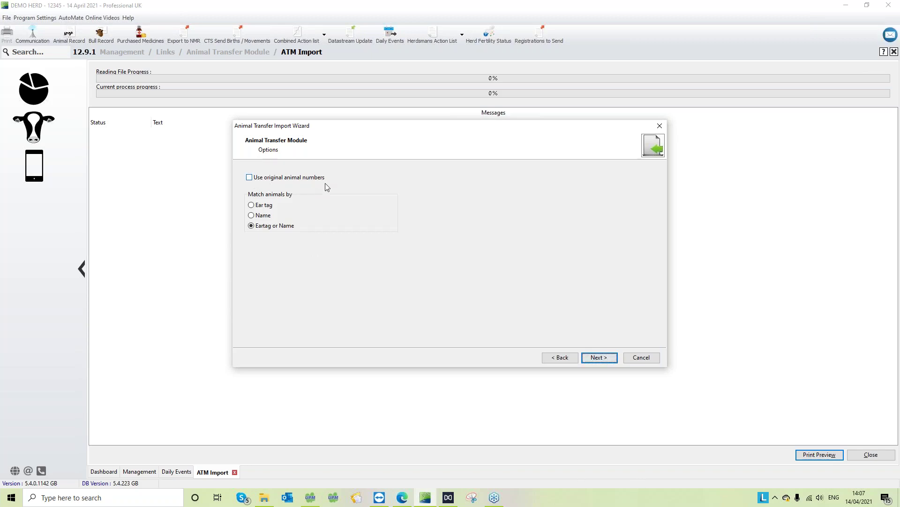
left_click(264, 179)
left_click(595, 357)
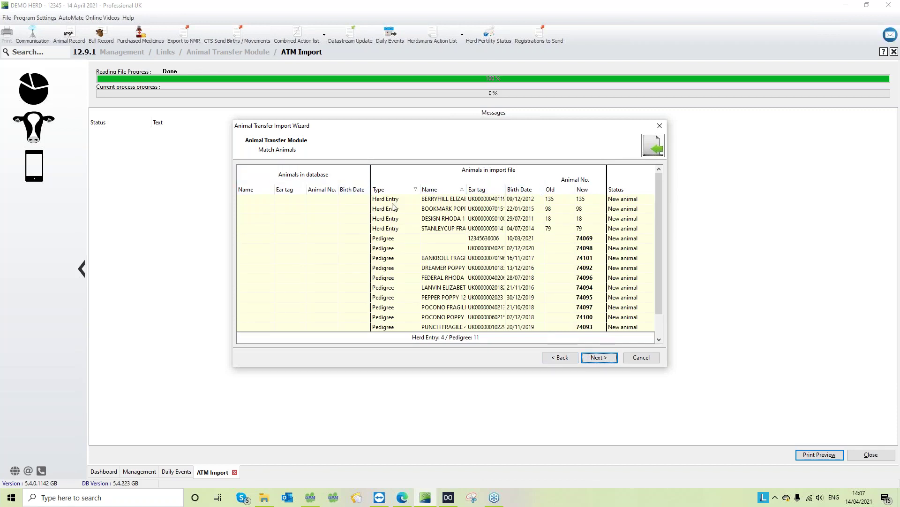
- Examine the herd entry and pedigree animals in the import file, including their old and new animal numbers
left_click_drag(394, 201, 397, 223)
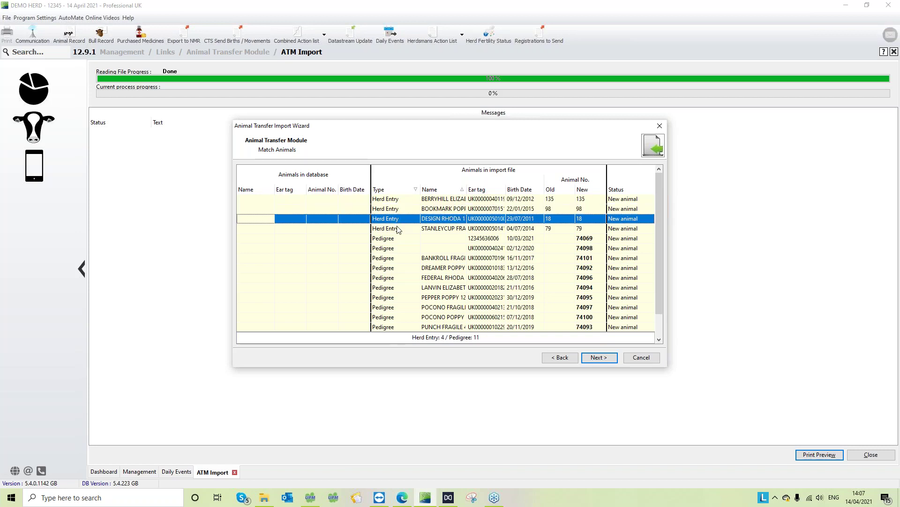
left_click(398, 230)
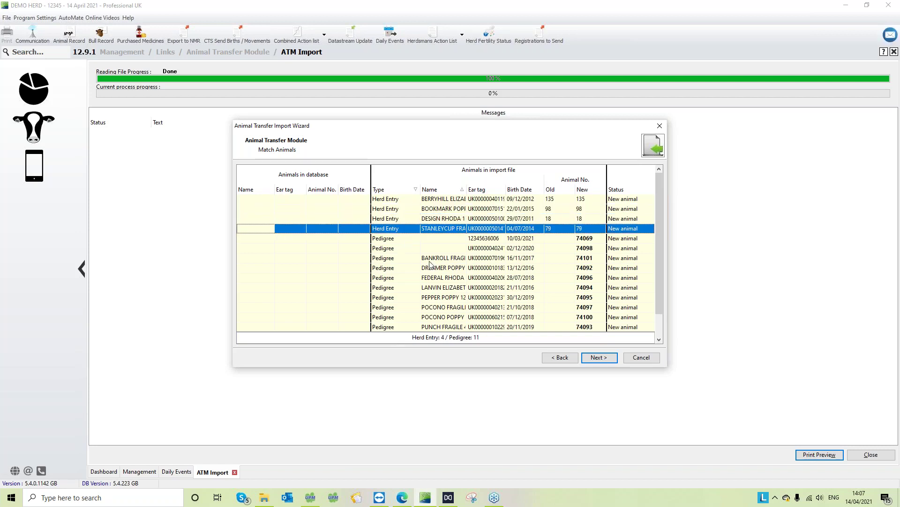
scroll(430, 265, "down", 1)
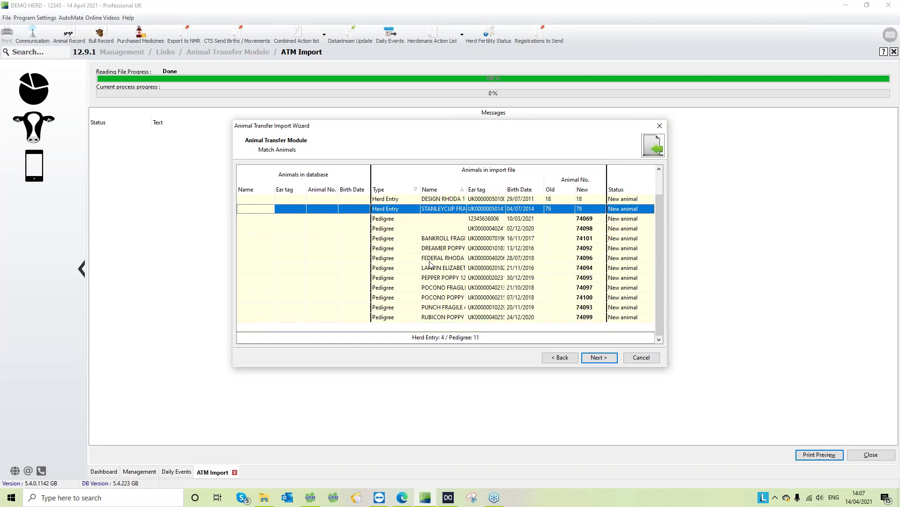
left_click(417, 220)
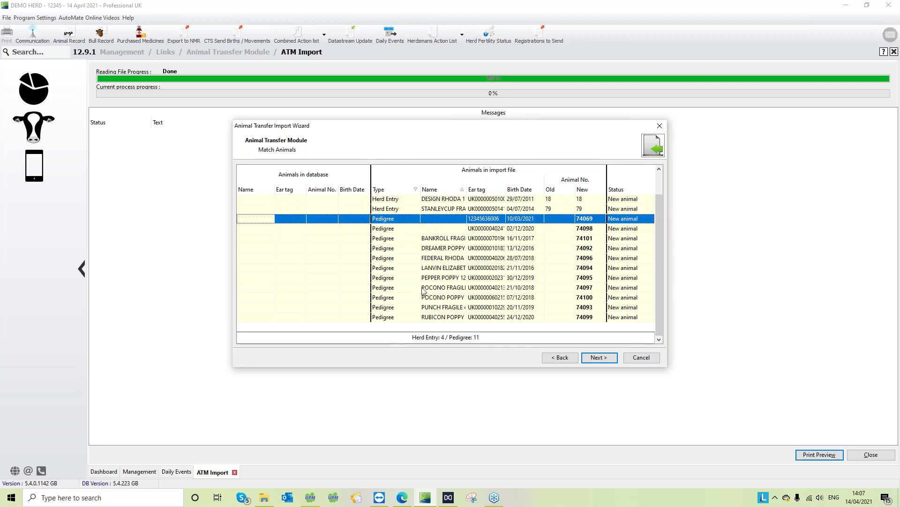
scroll(429, 282, "up", 1)
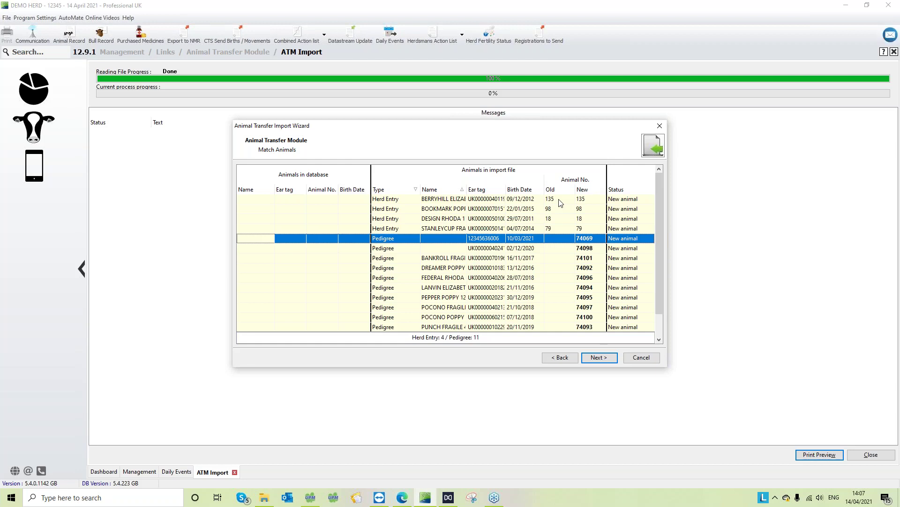
left_click(581, 199)
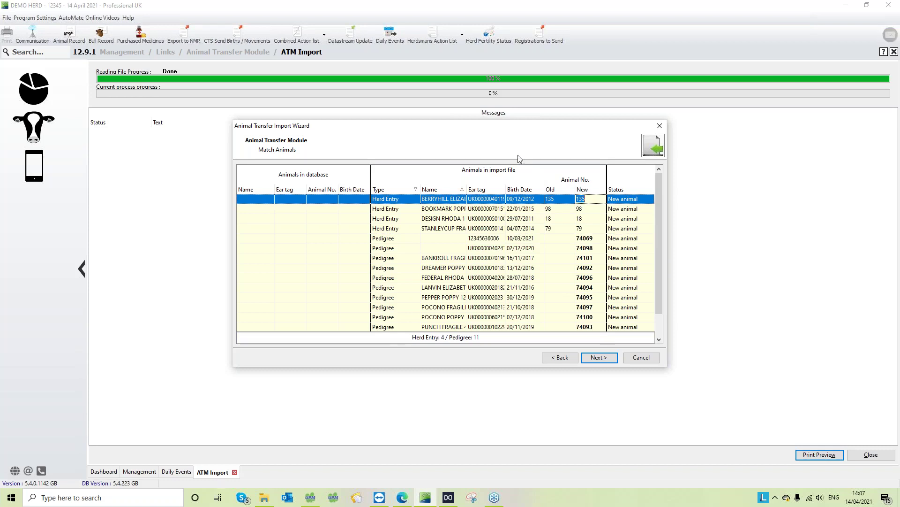
left_click(580, 209)
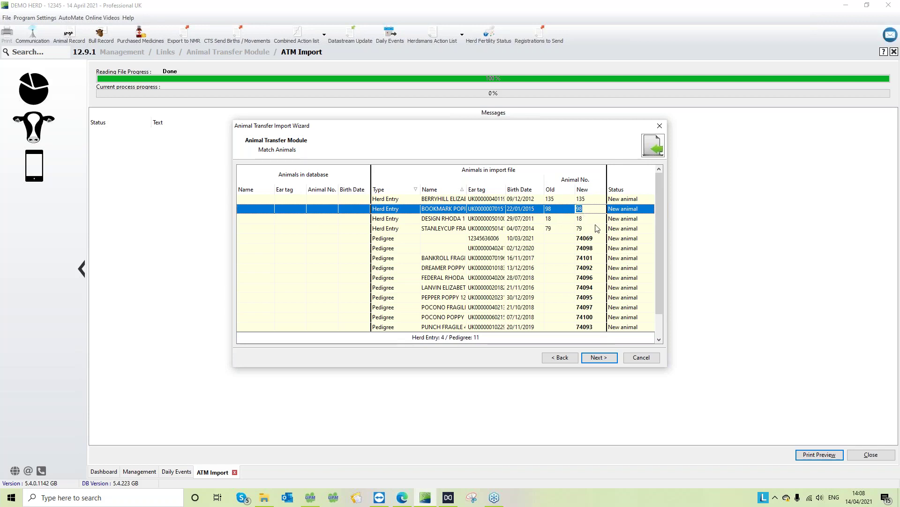
left_click(593, 239)
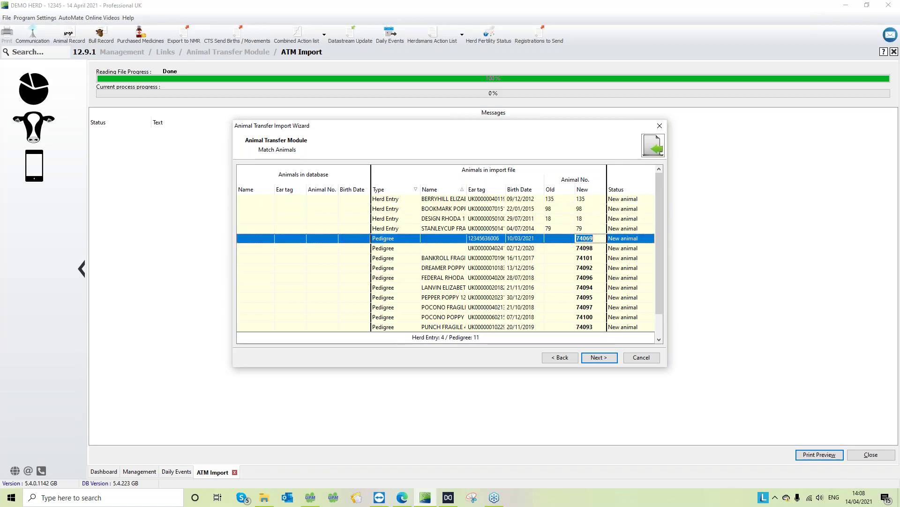
left_click(589, 209)
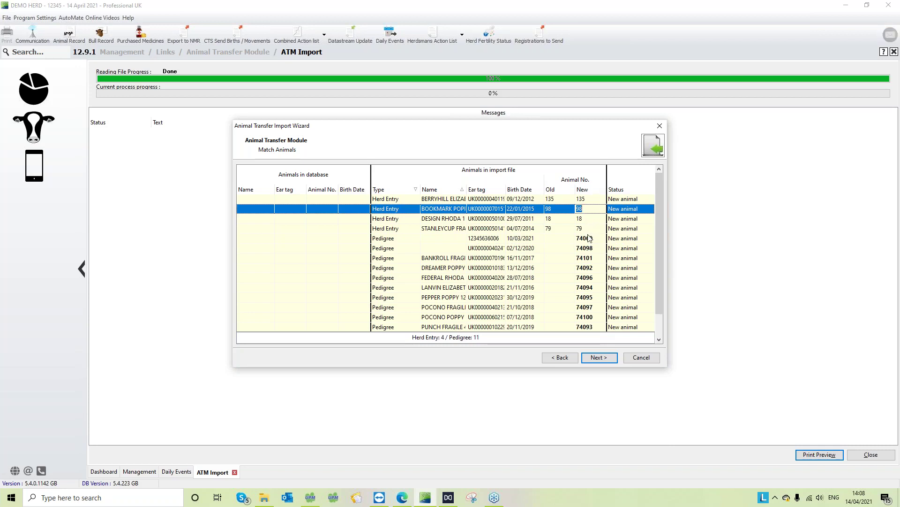
- Review the service bulls in the import file and complete the animal transfer import
left_click(599, 357)
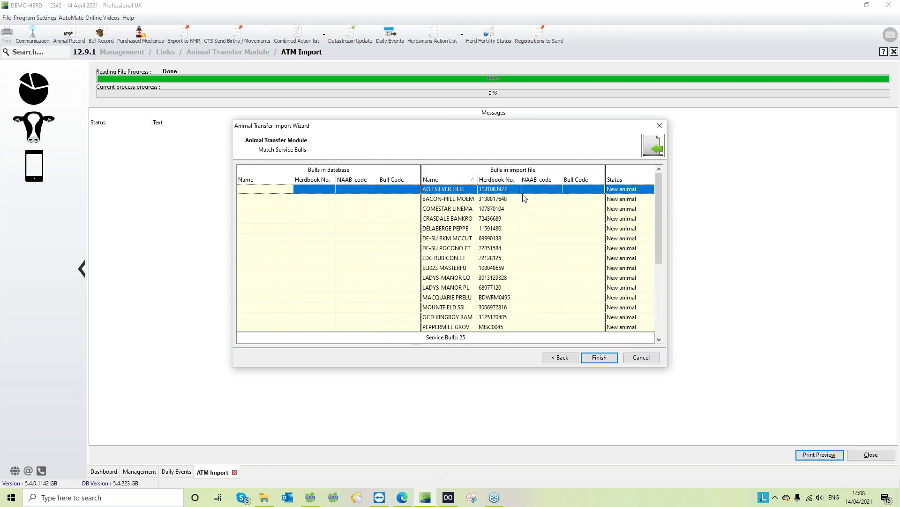
scroll(520, 197, "down", 2)
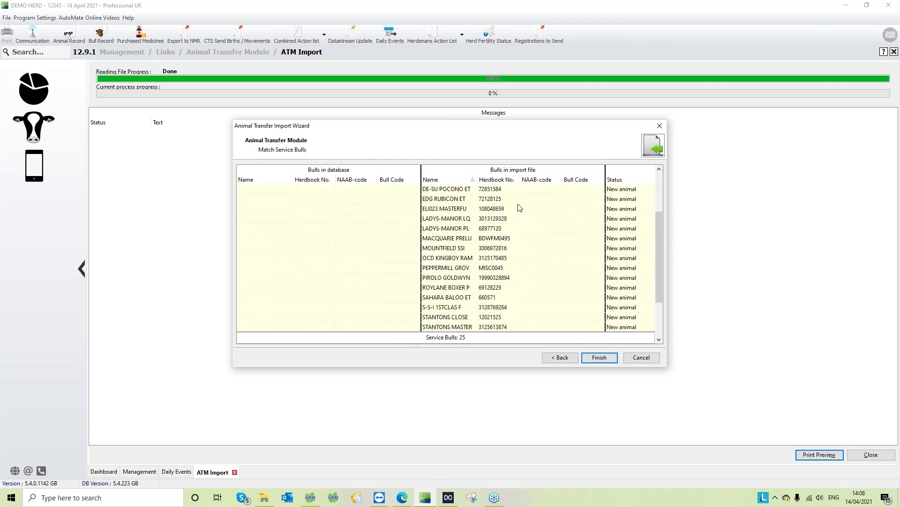
scroll(520, 208, "down", 1)
scroll(520, 208, "down", 1)
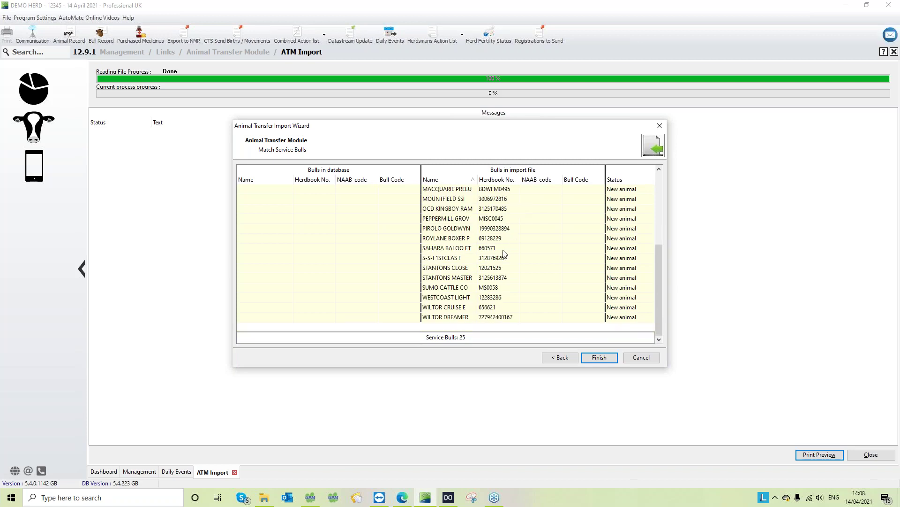
scroll(504, 253, "up", 5)
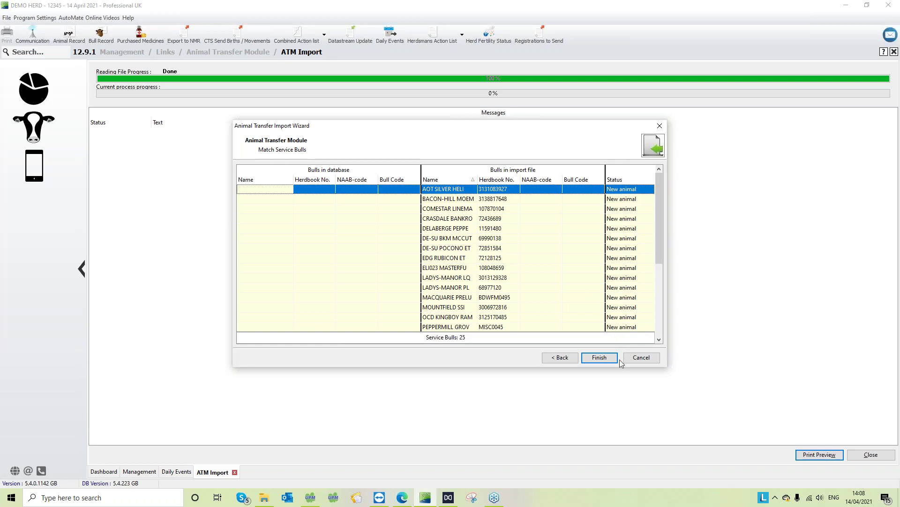
left_click(600, 358)
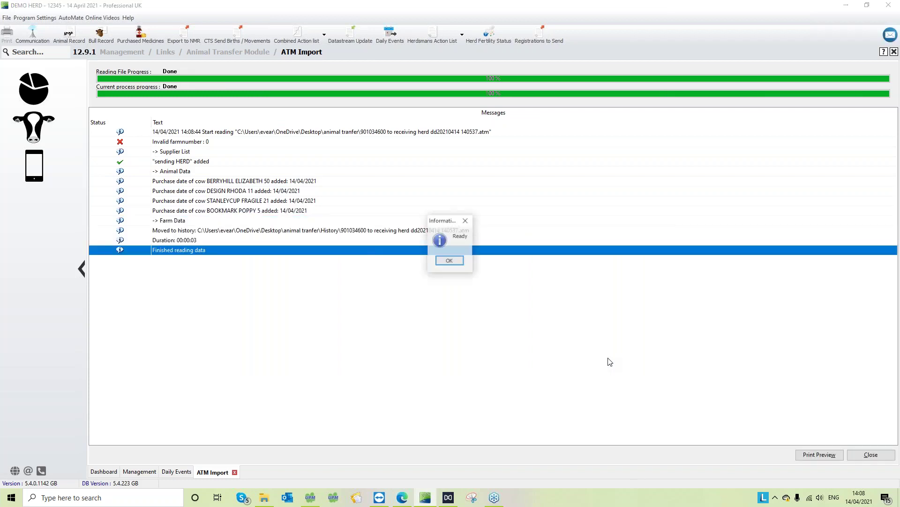
left_click(449, 261)
- Open the animal record of cow 18, DESIGN RHODA 11, and check the purchase entry and its relation in her movements
left_click(21, 50)
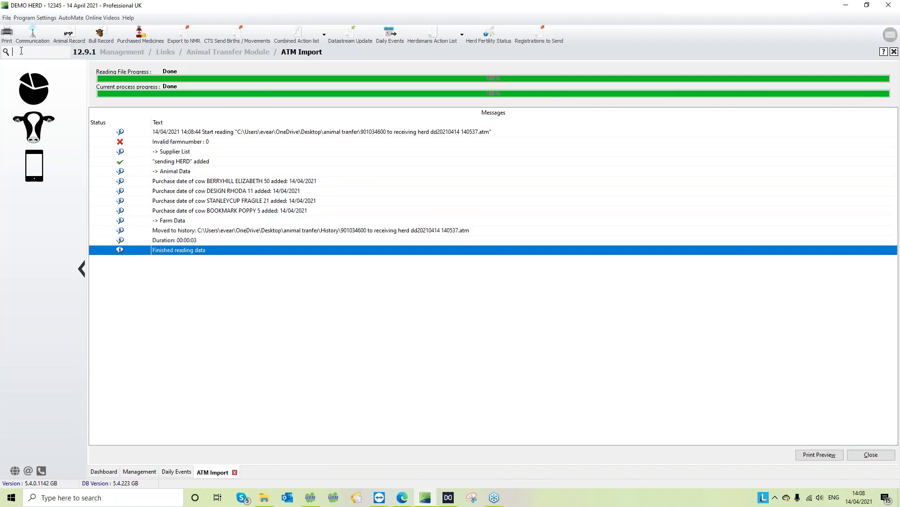
type("18")
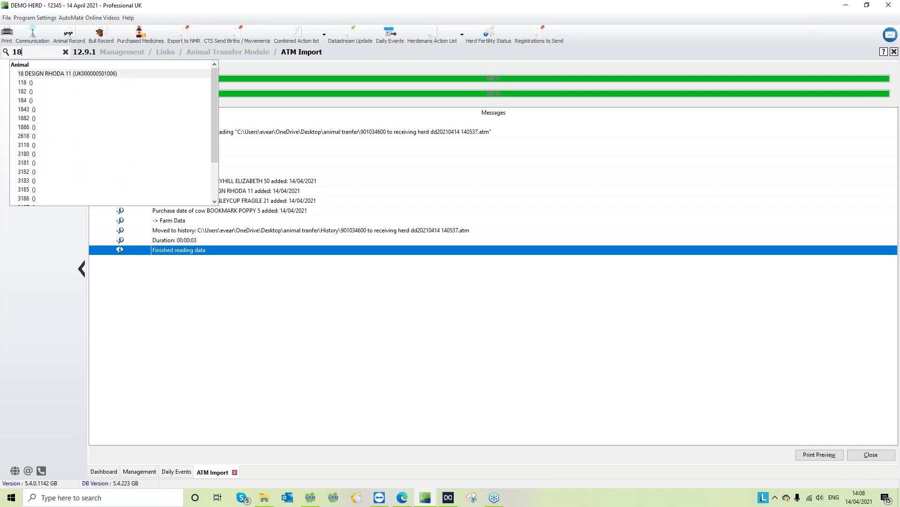
key("Return")
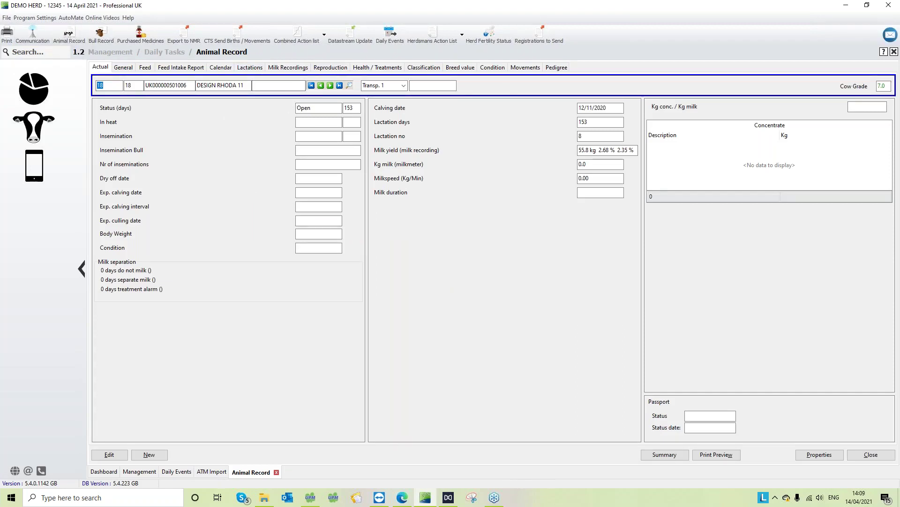
left_click(524, 71)
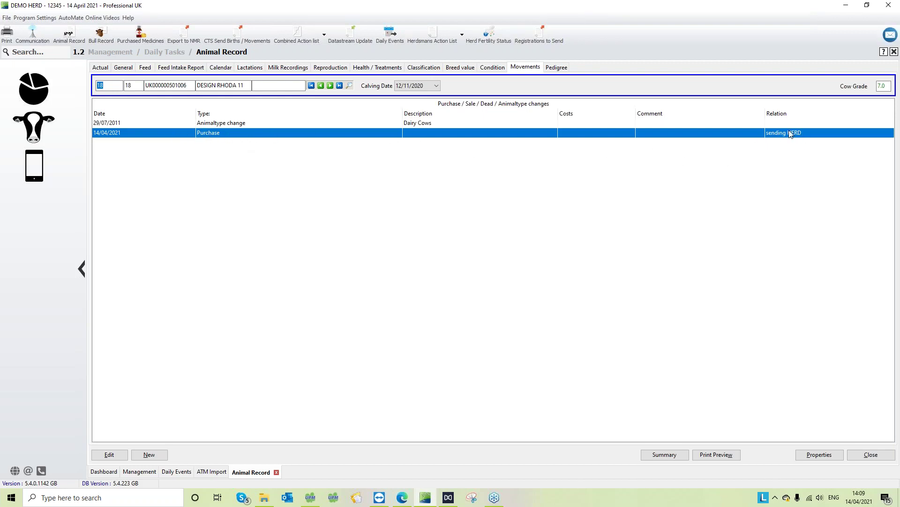
- Review the cow's actual status and general details, and list her reproduction events for all lactations
left_click(99, 70)
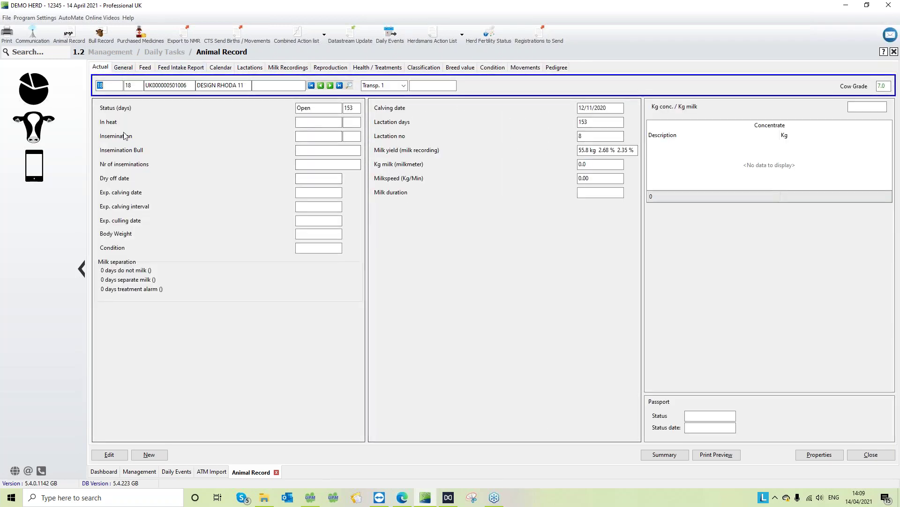
left_click(123, 68)
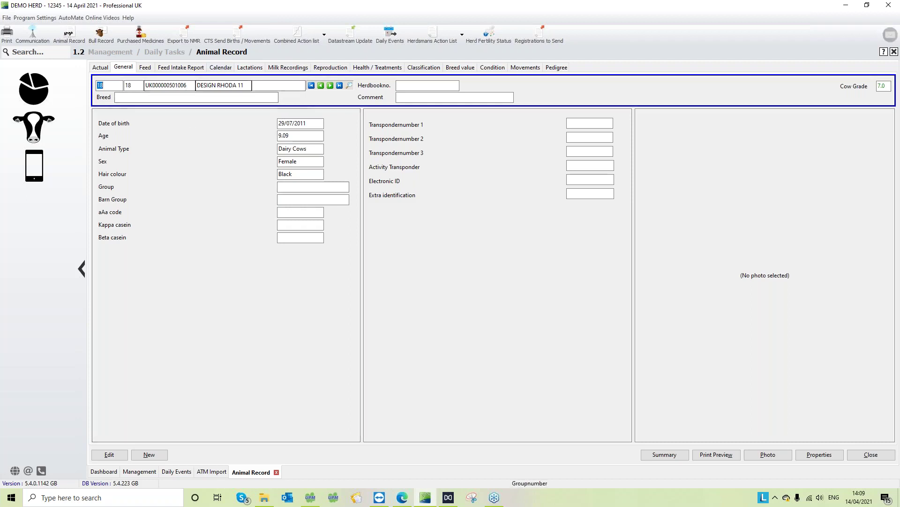
left_click(334, 72)
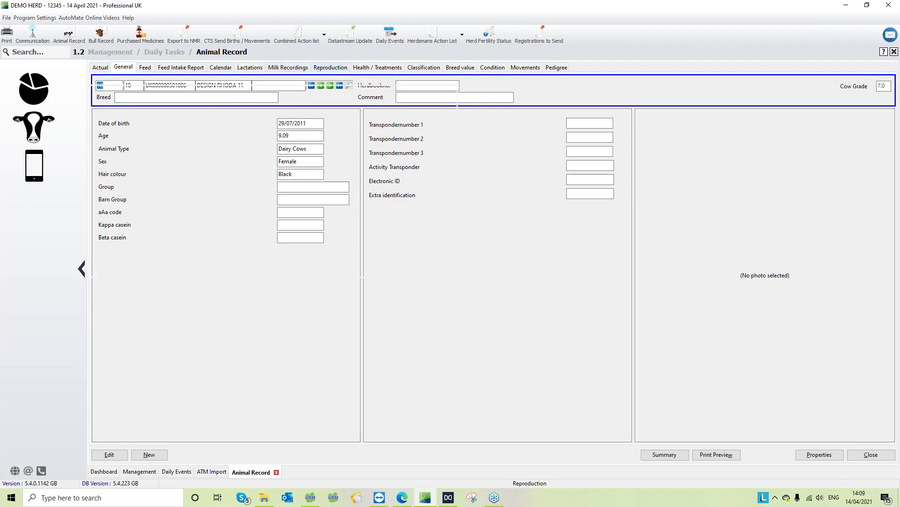
left_click(403, 86)
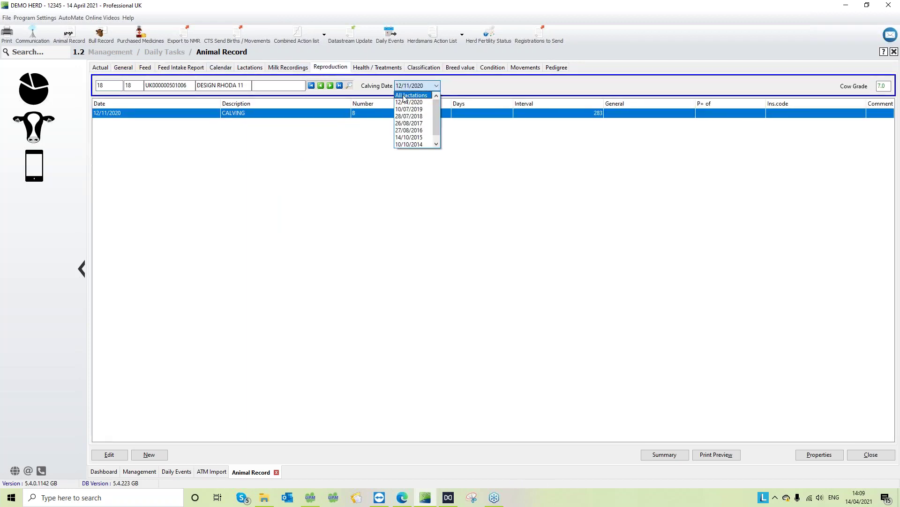
left_click(403, 96)
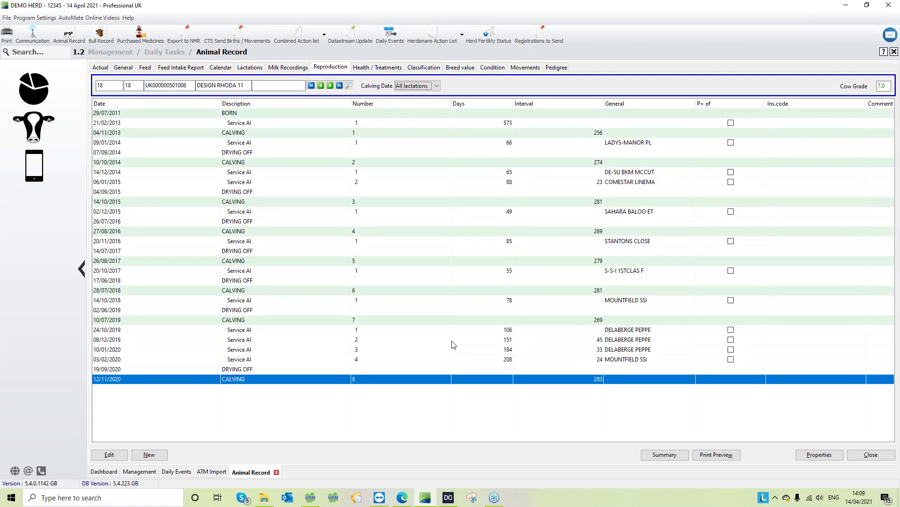
- Check the cow's health treatments and pedigree, including her offspring, and return to the herd dashboard
left_click(384, 69)
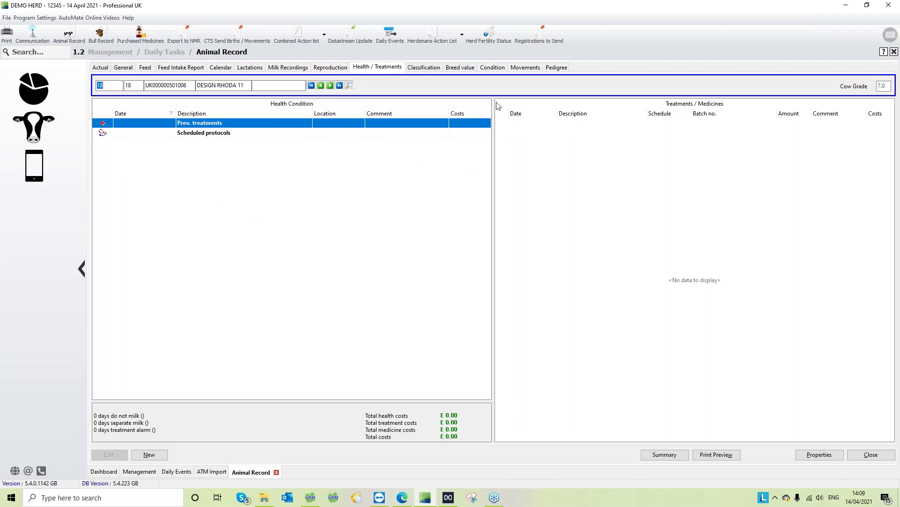
left_click(556, 67)
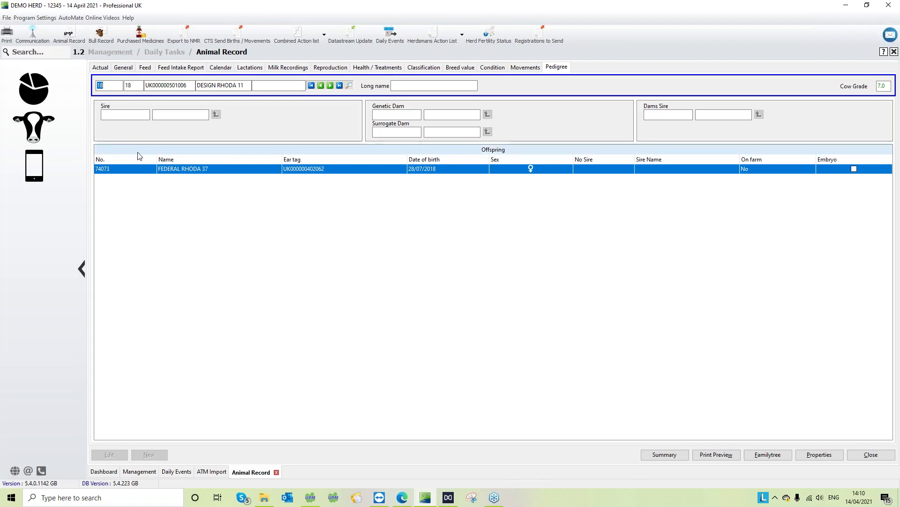
left_click(42, 105)
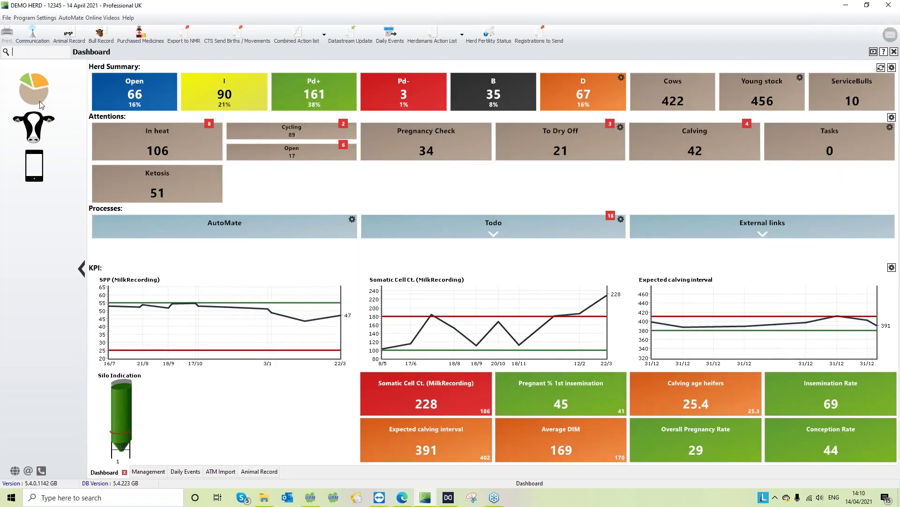